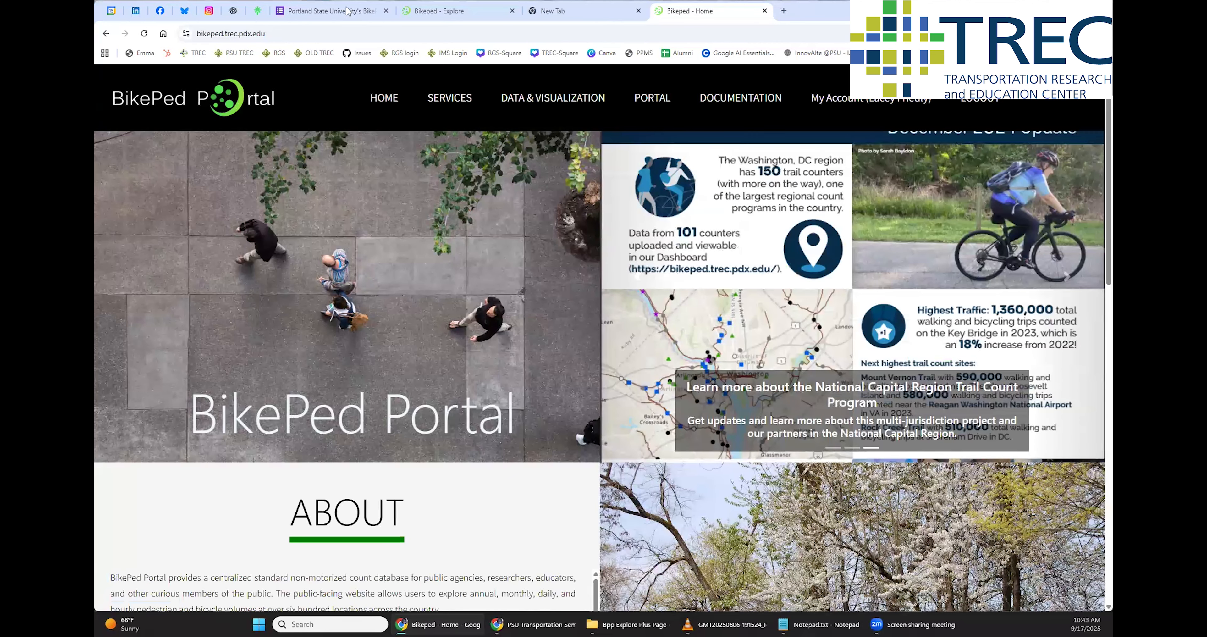
# Glance at the data agreement form, return to BikePed Portal and open Explore+ from the account dashboard
pyautogui.click(343, 11)
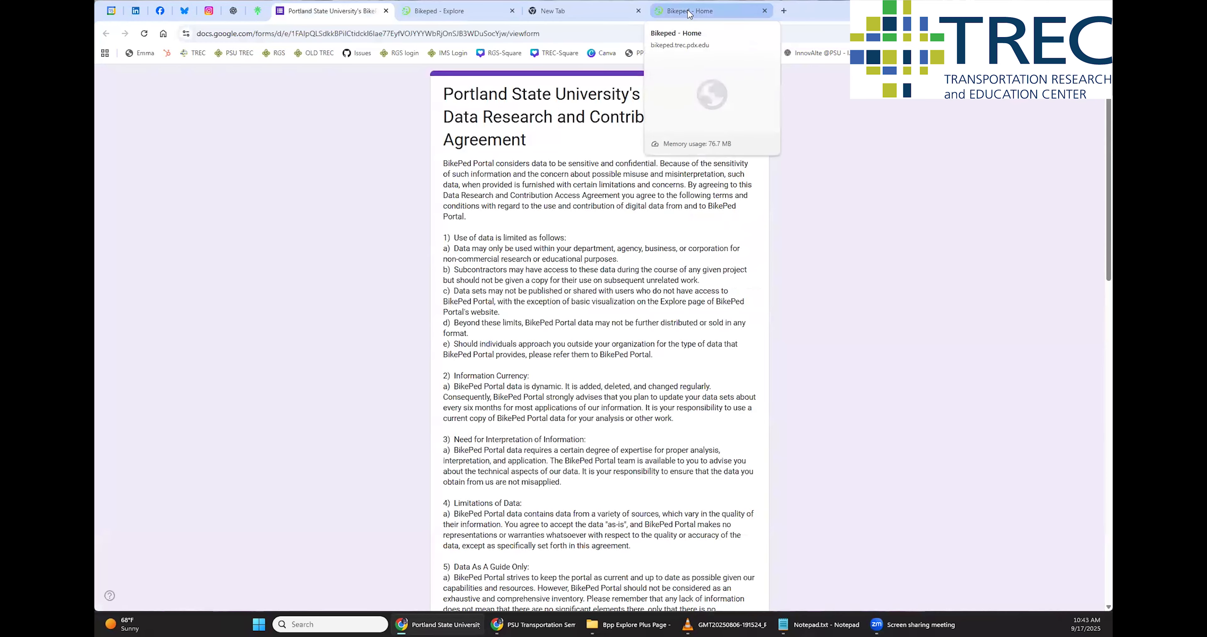
pyautogui.click(691, 13)
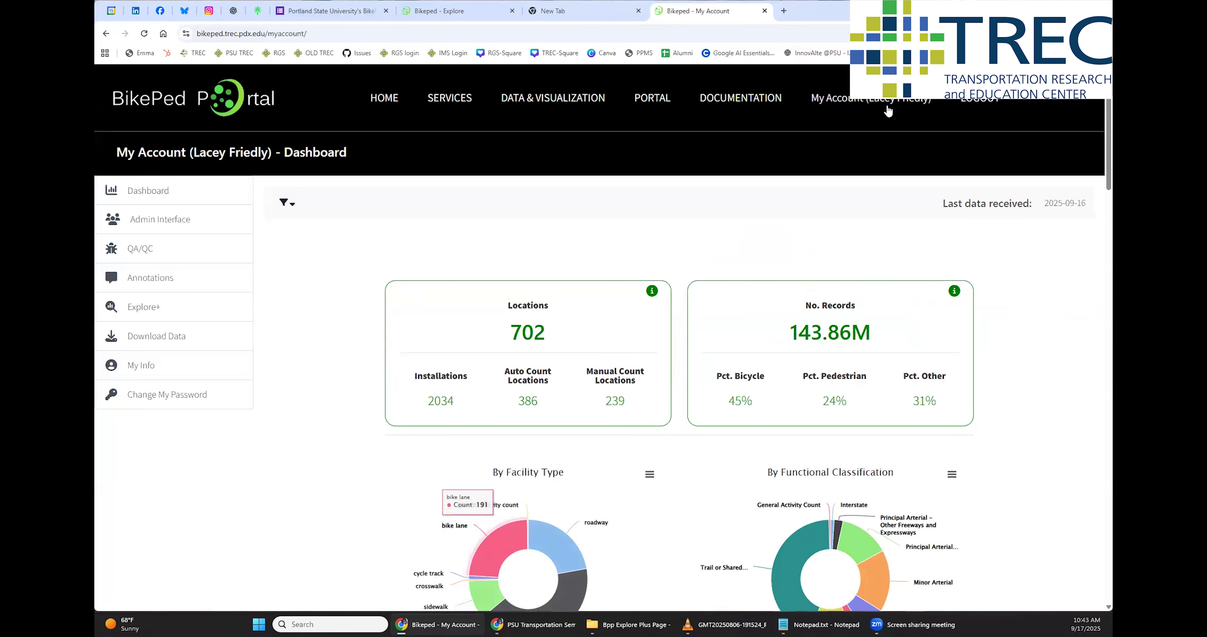
pyautogui.click(839, 99)
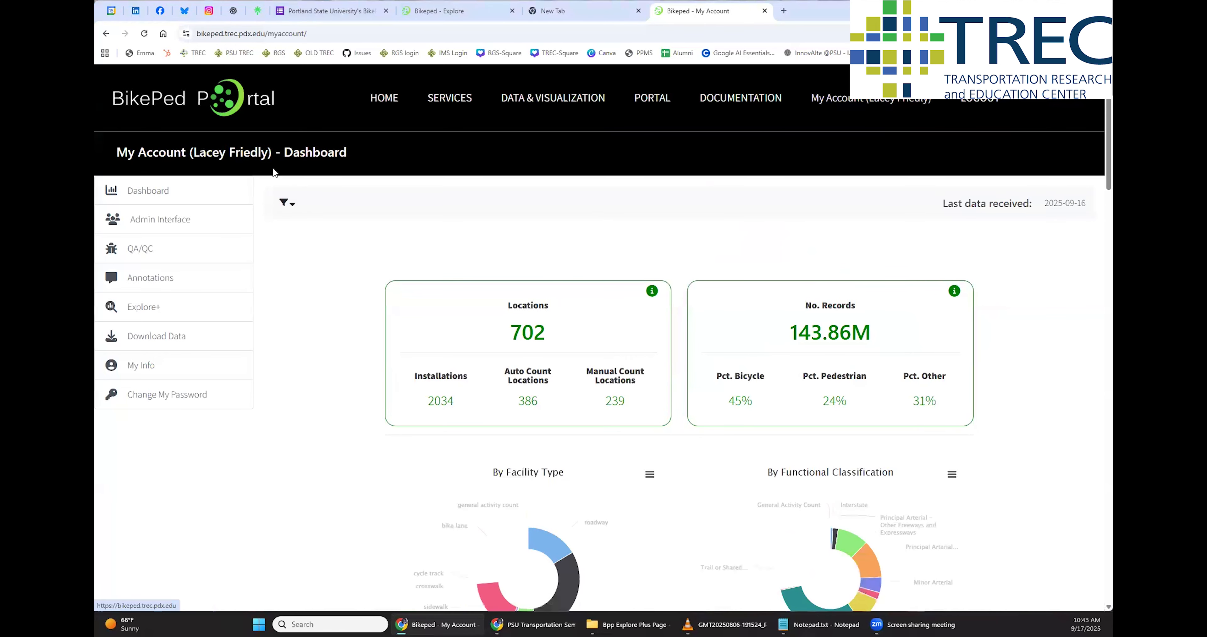
pyautogui.click(158, 317)
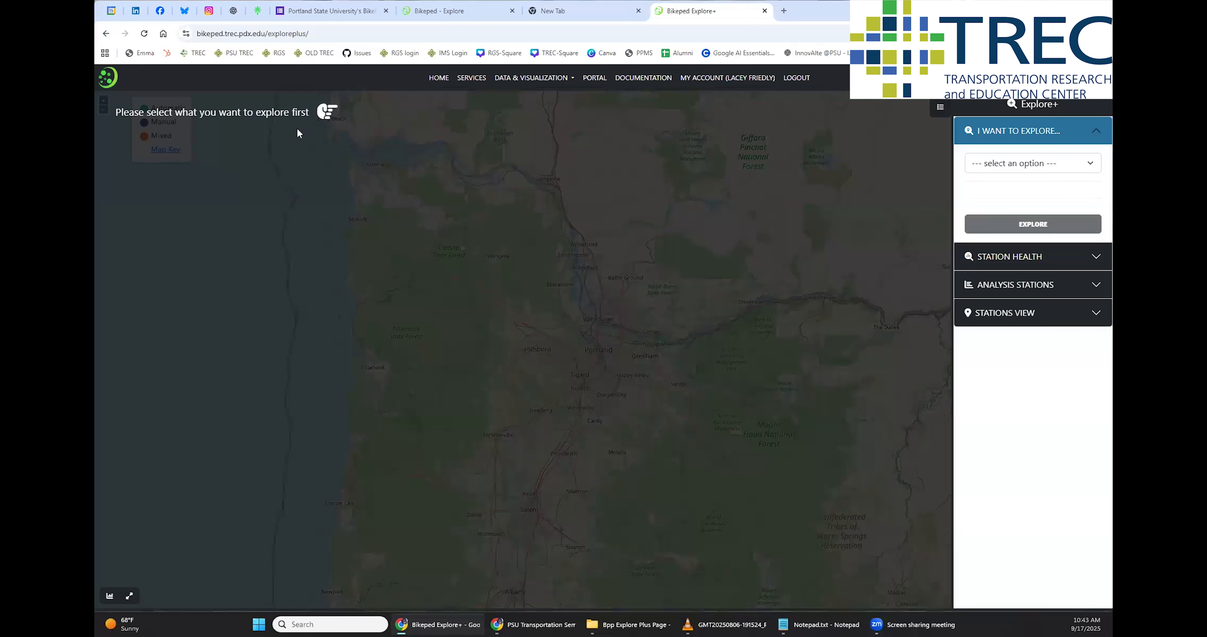
# Choose to explore by region and load the National Capital Region stations on the map
pyautogui.click(1091, 165)
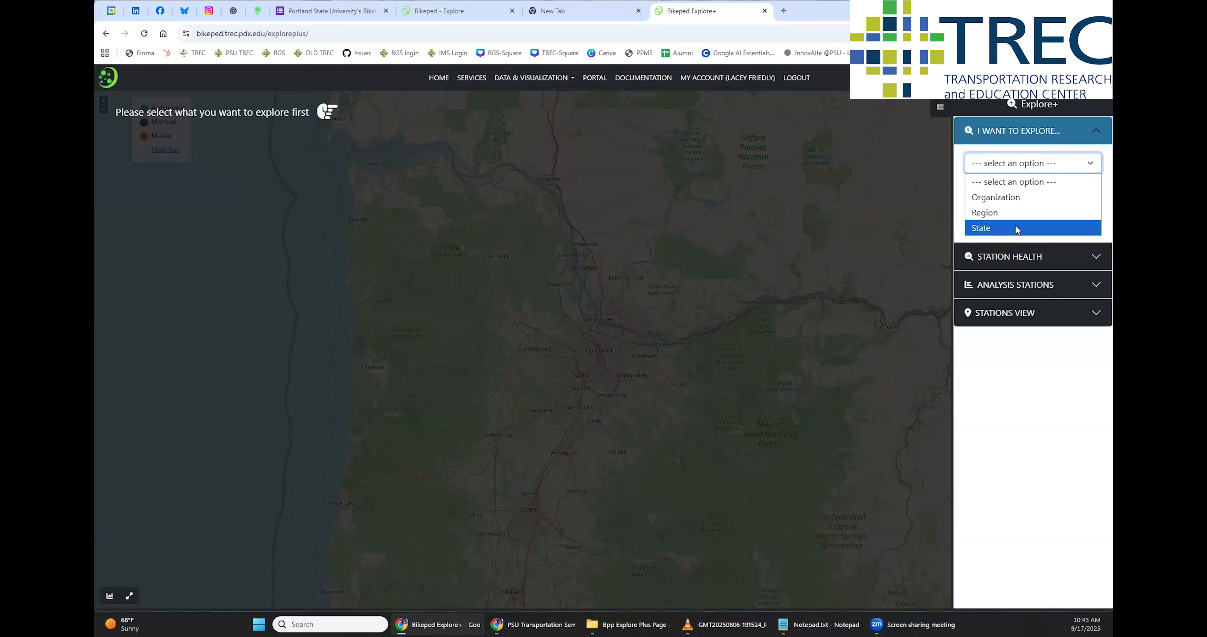
pyautogui.click(989, 212)
pyautogui.click(987, 201)
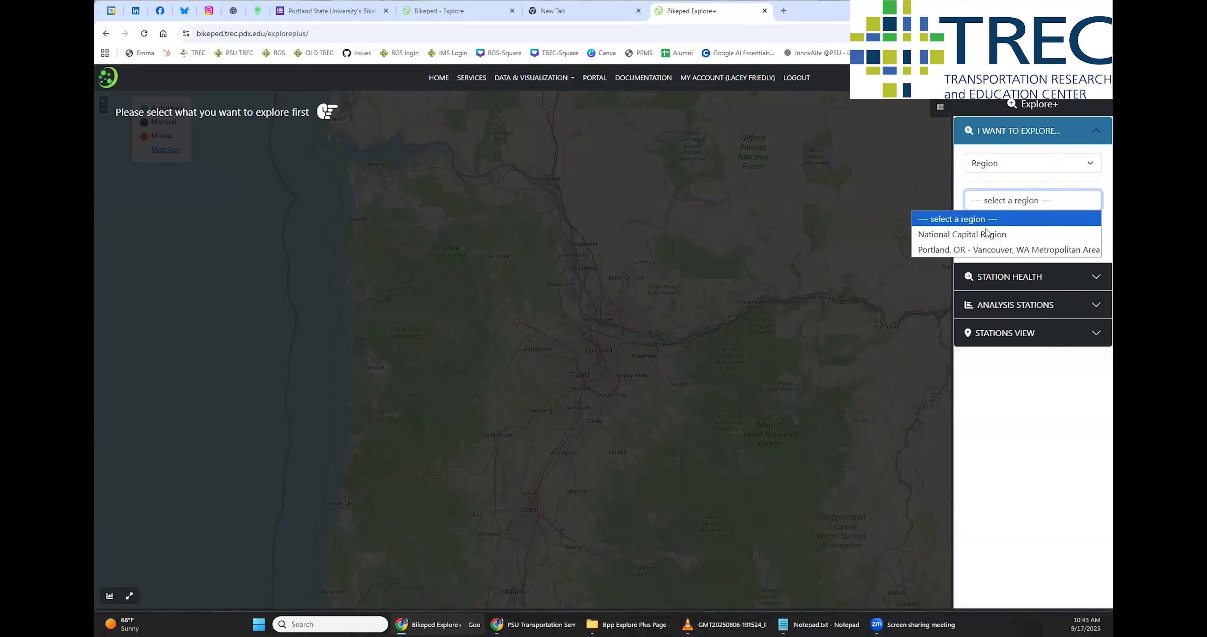
pyautogui.click(1048, 235)
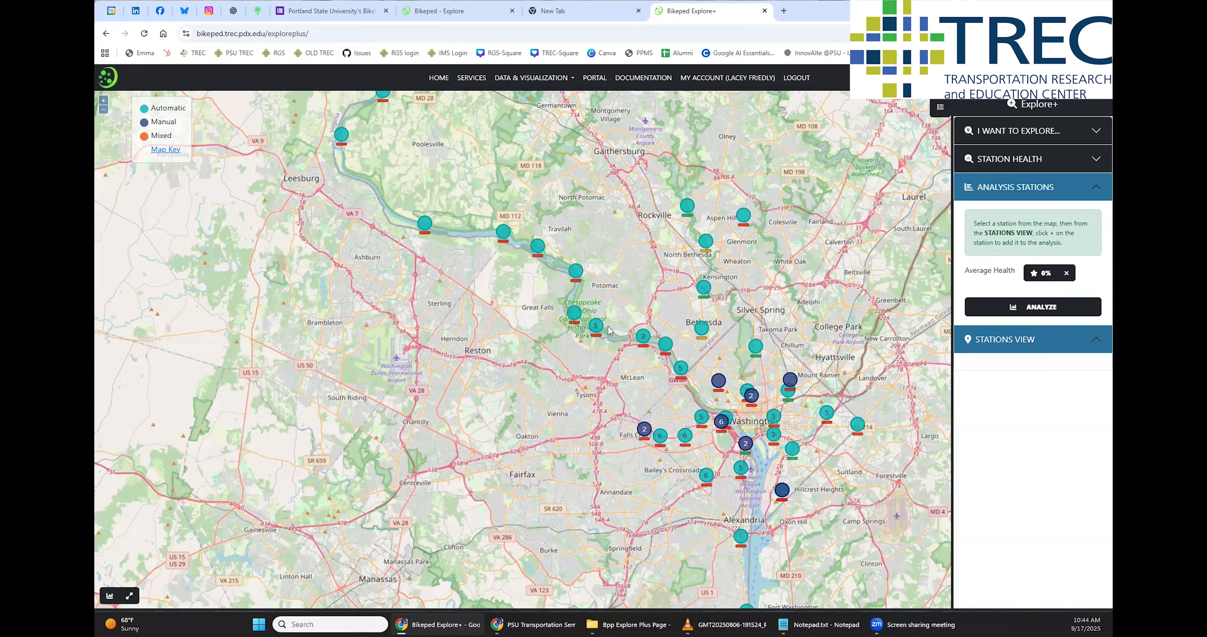
# Examine the count stations along the river northwest of Washington and across the wider region on the map
pyautogui.scroll(2, 587, 327)
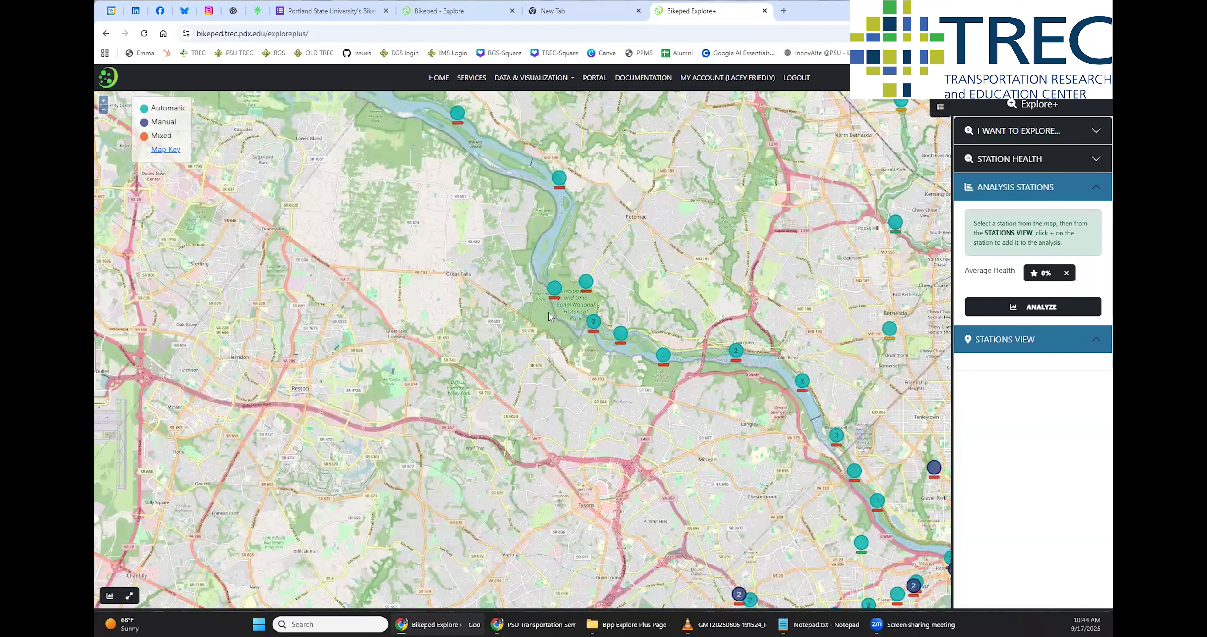
pyautogui.scroll(3, 577, 320)
pyautogui.scroll(3, 629, 328)
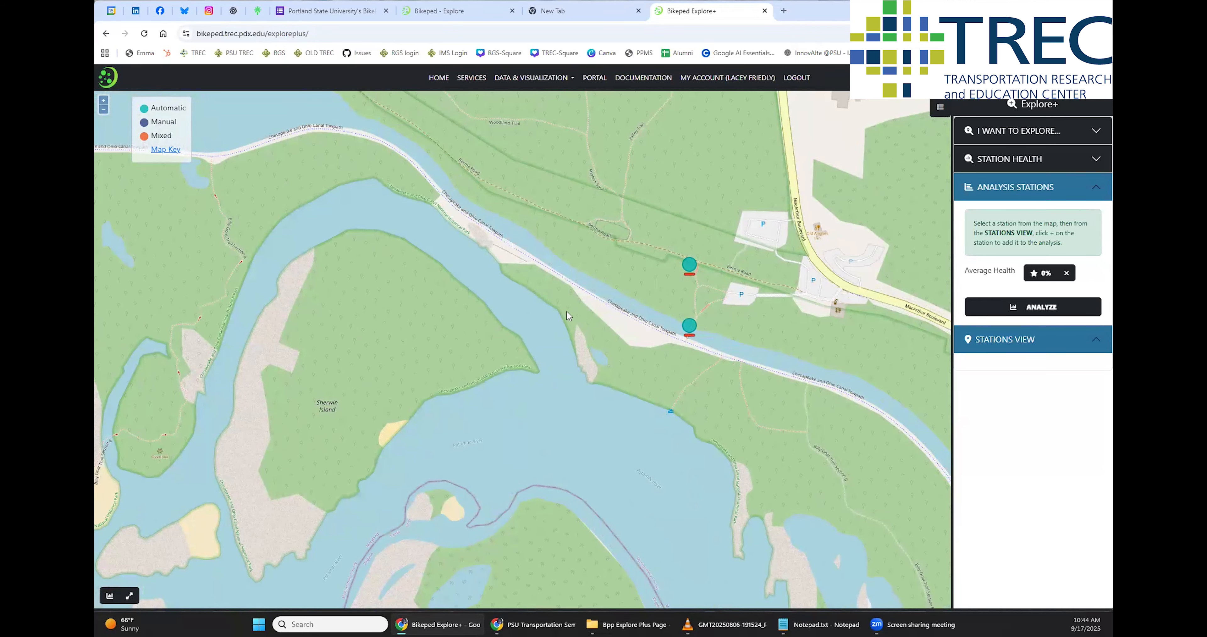
pyautogui.scroll(-6, 577, 308)
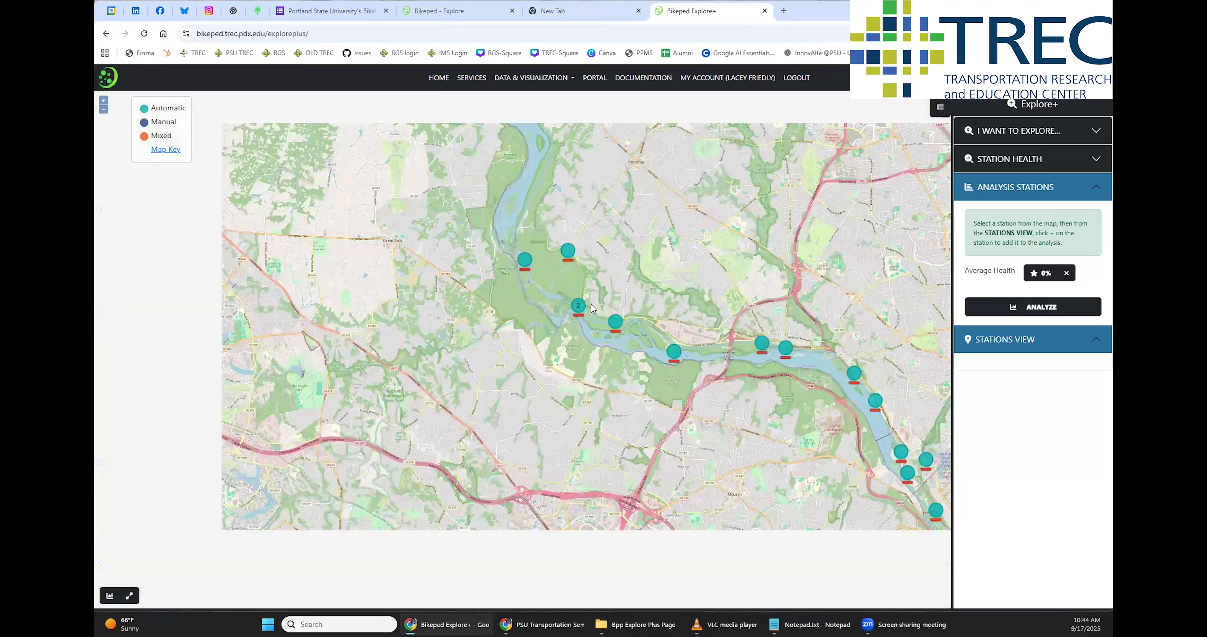
pyautogui.scroll(-1, 591, 303)
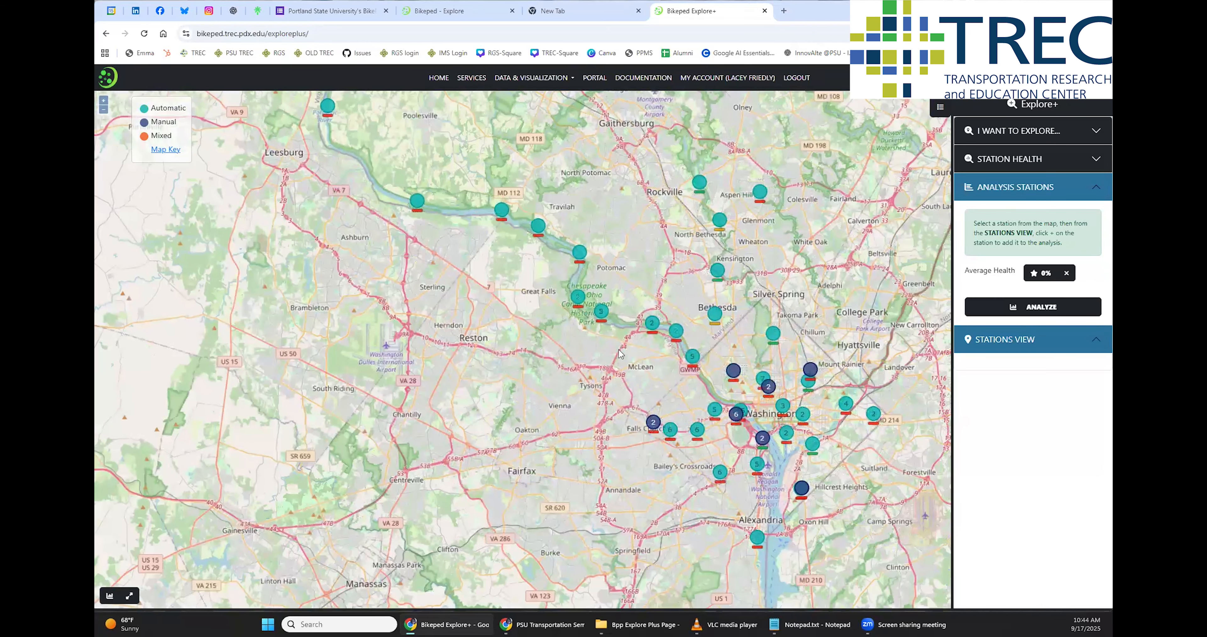
pyautogui.moveTo(678, 367); pyautogui.dragTo(625, 338)
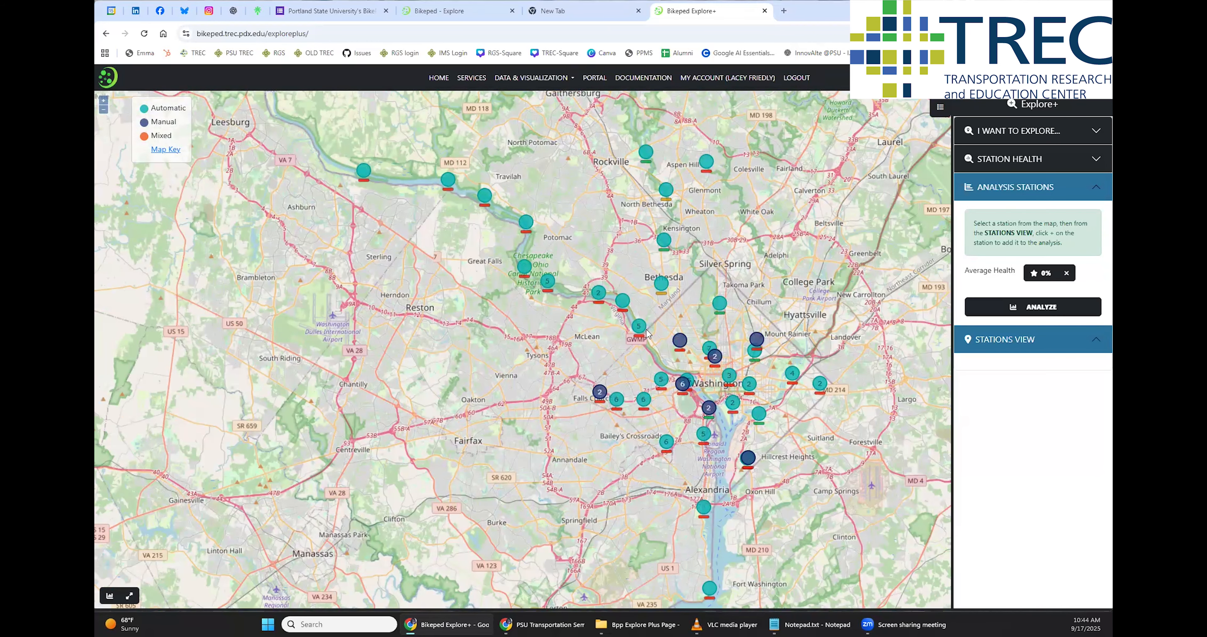
# Set the station health scale thresholds to 42% and 75% and update the map
pyautogui.click(1077, 163)
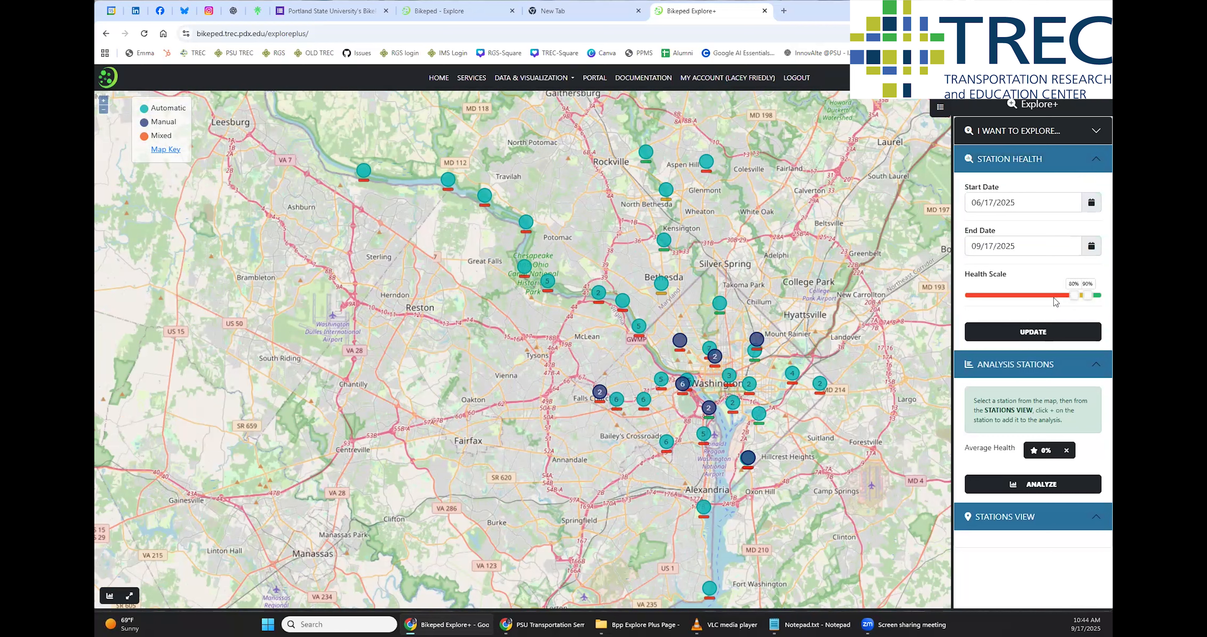
pyautogui.moveTo(1088, 296); pyautogui.dragTo(1041, 296)
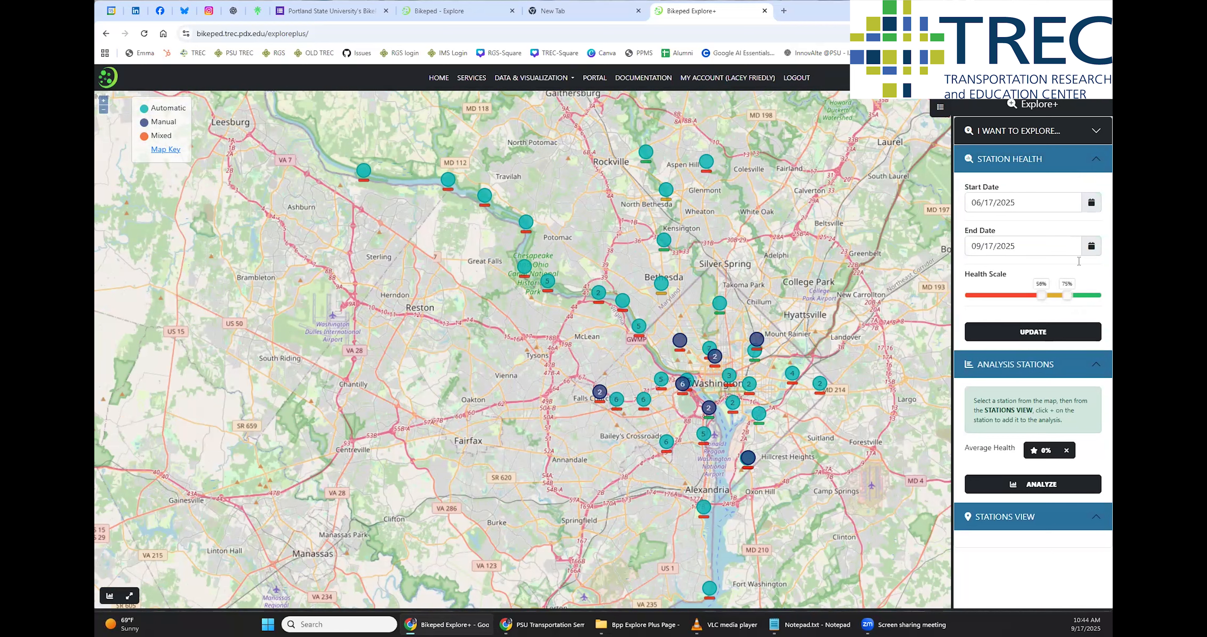
pyautogui.moveTo(1041, 296); pyautogui.dragTo(1007, 296)
pyautogui.click(1024, 298)
pyautogui.click(1035, 340)
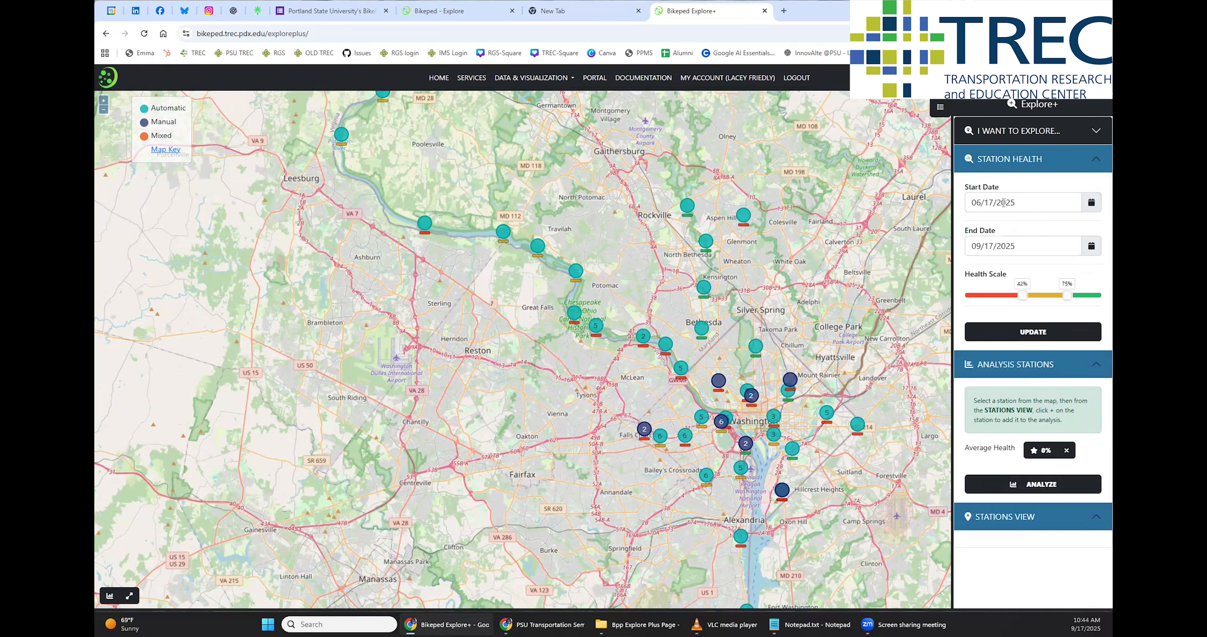
# Set the station health start date to 09/16/2024 and update the map
pyautogui.click(1084, 200)
pyautogui.click(977, 231)
pyautogui.click(978, 230)
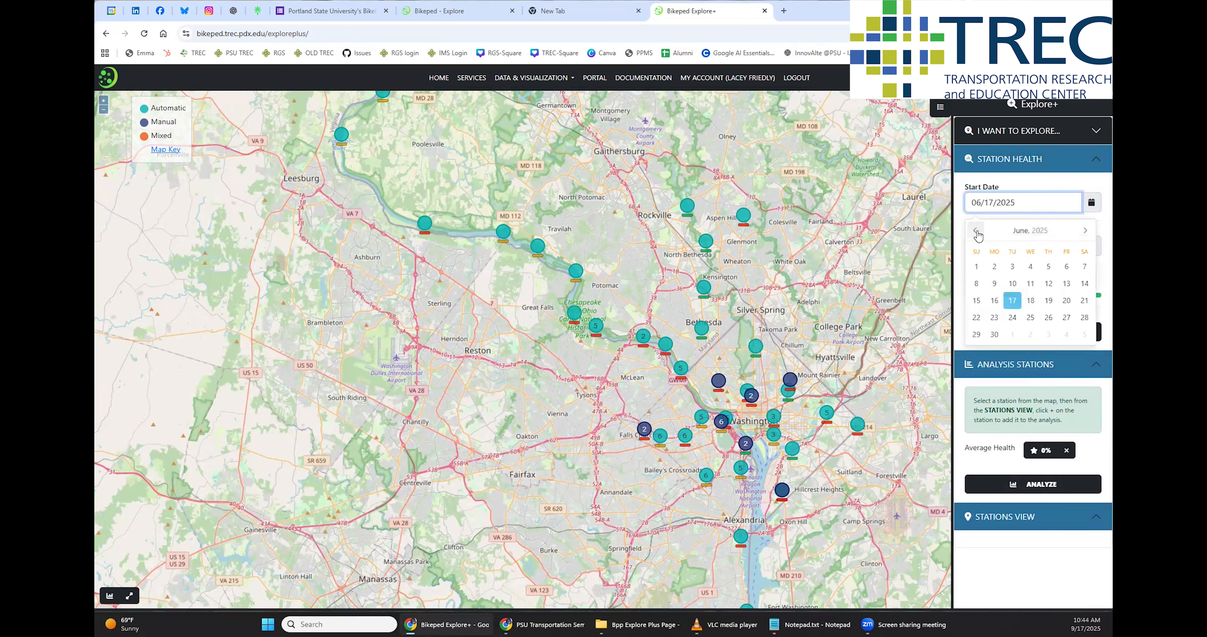
pyautogui.click(977, 230)
pyautogui.click(977, 231)
pyautogui.click(978, 230)
pyautogui.click(977, 231)
pyautogui.click(977, 230)
pyautogui.click(977, 231)
pyautogui.click(978, 231)
pyautogui.click(1003, 302)
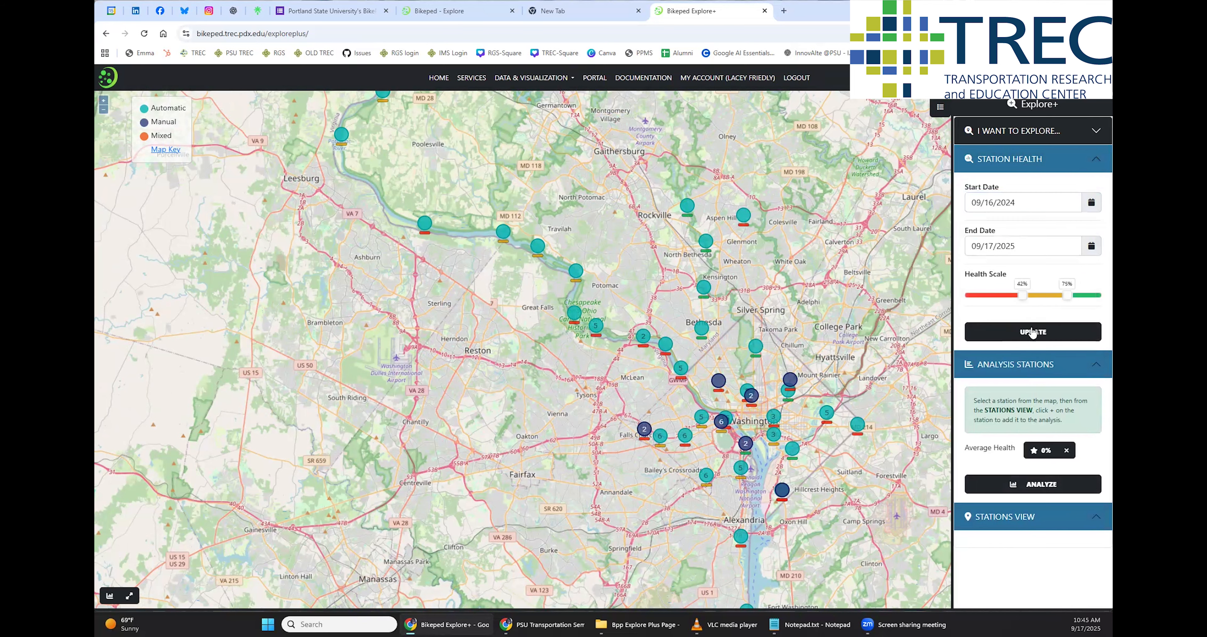
pyautogui.click(1032, 331)
# Add the Capital Crescent Trail #1@ Bethesda Ave station to the analysis and collapse the unneeded sections
pyautogui.click(702, 329)
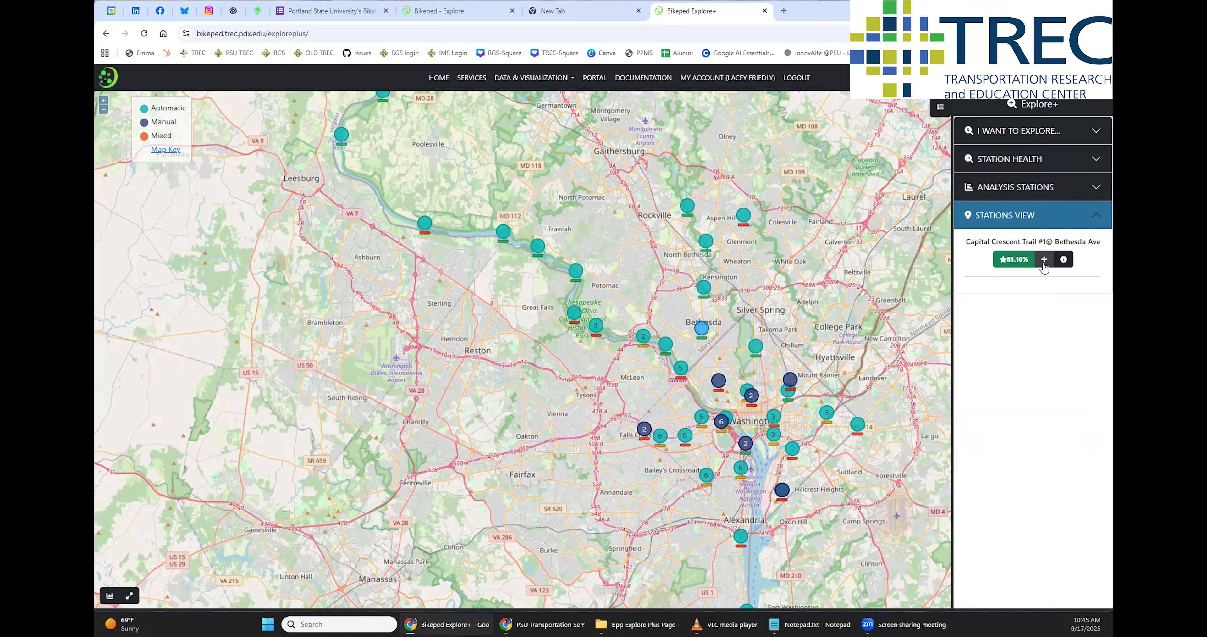
pyautogui.click(1044, 263)
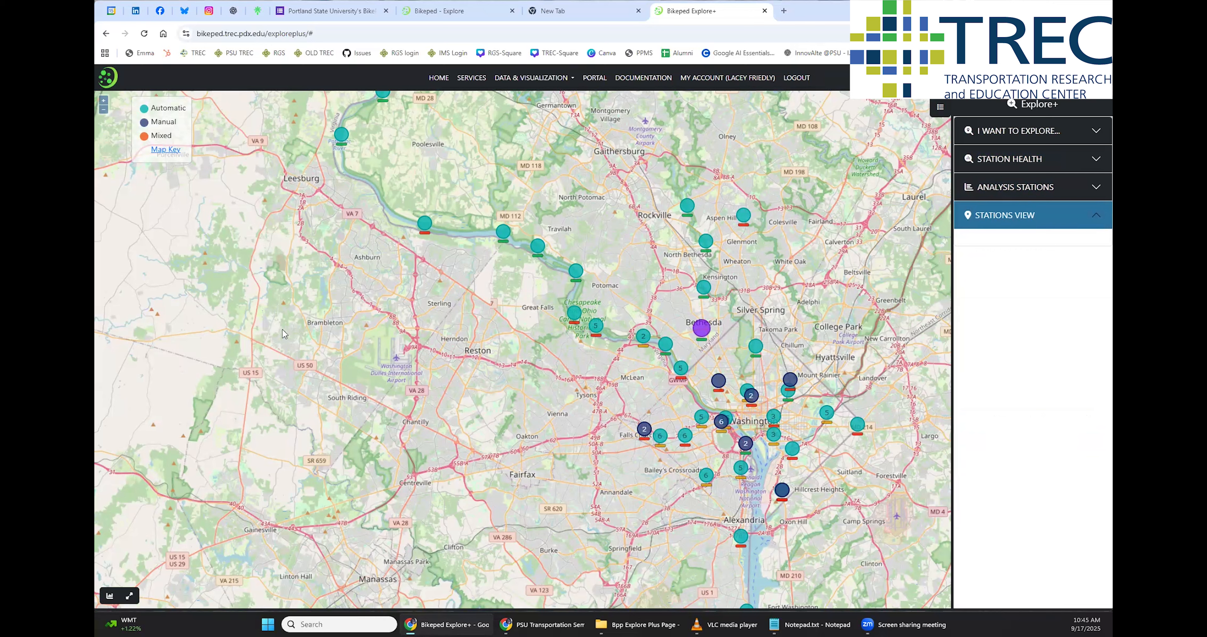
pyautogui.click(1092, 515)
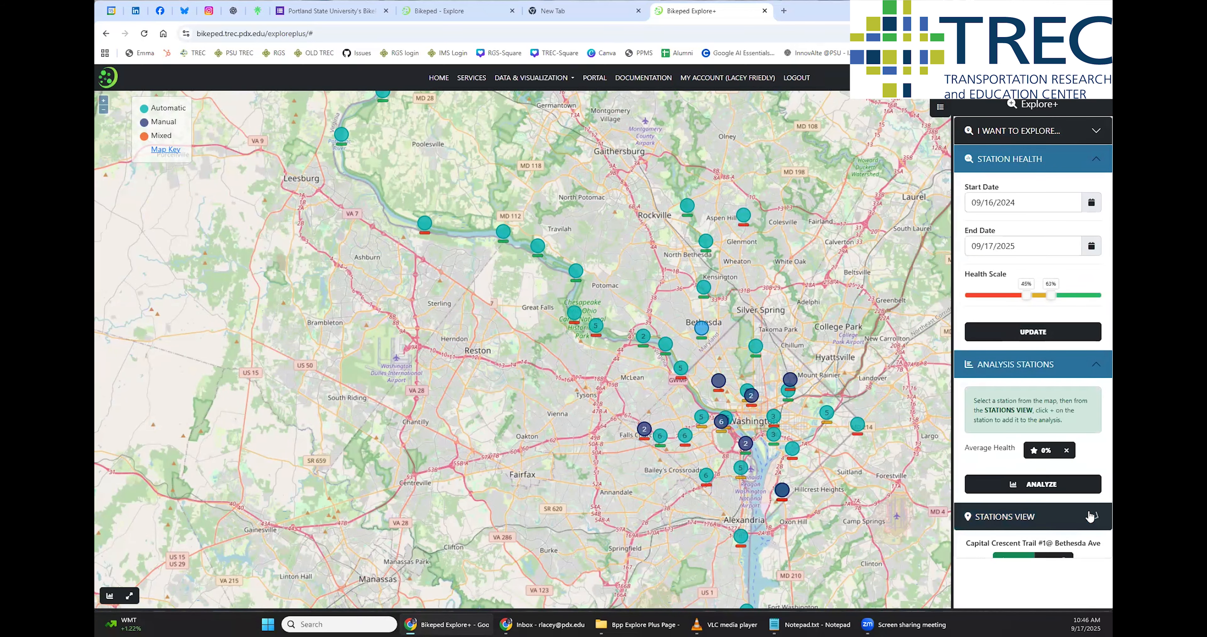
pyautogui.click(1092, 516)
pyautogui.click(1091, 370)
pyautogui.click(1095, 161)
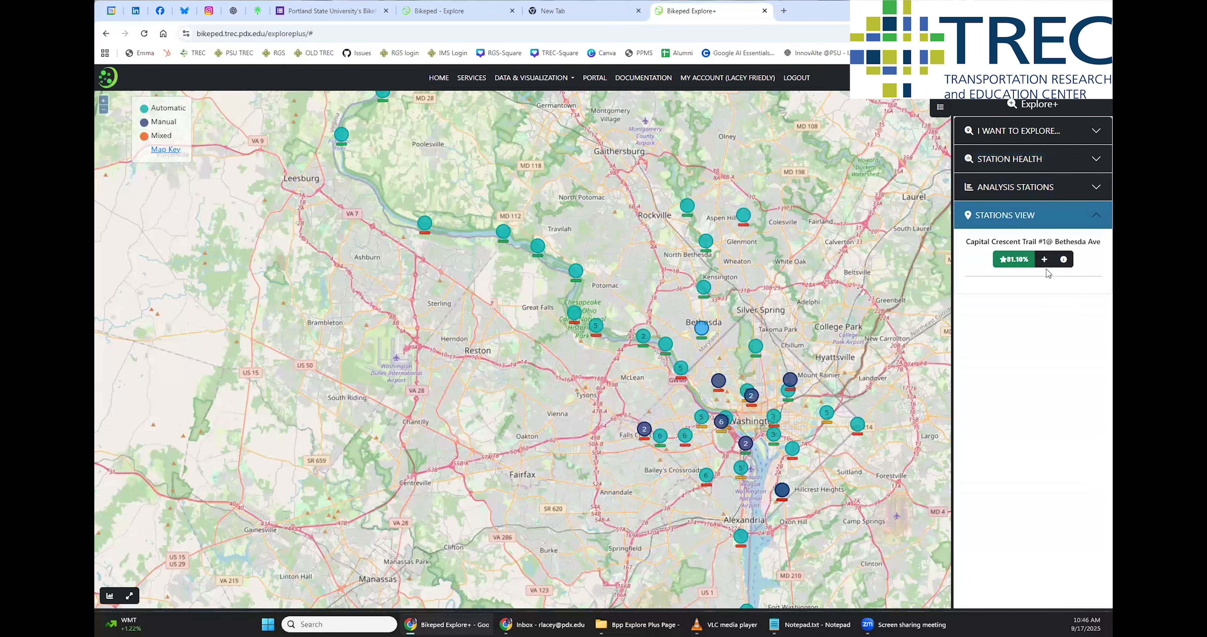
# Review the station details and data availability chart for Capital Crescent Trail #1@ Bethesda Ave
pyautogui.hotkey('alt', 'Tab')
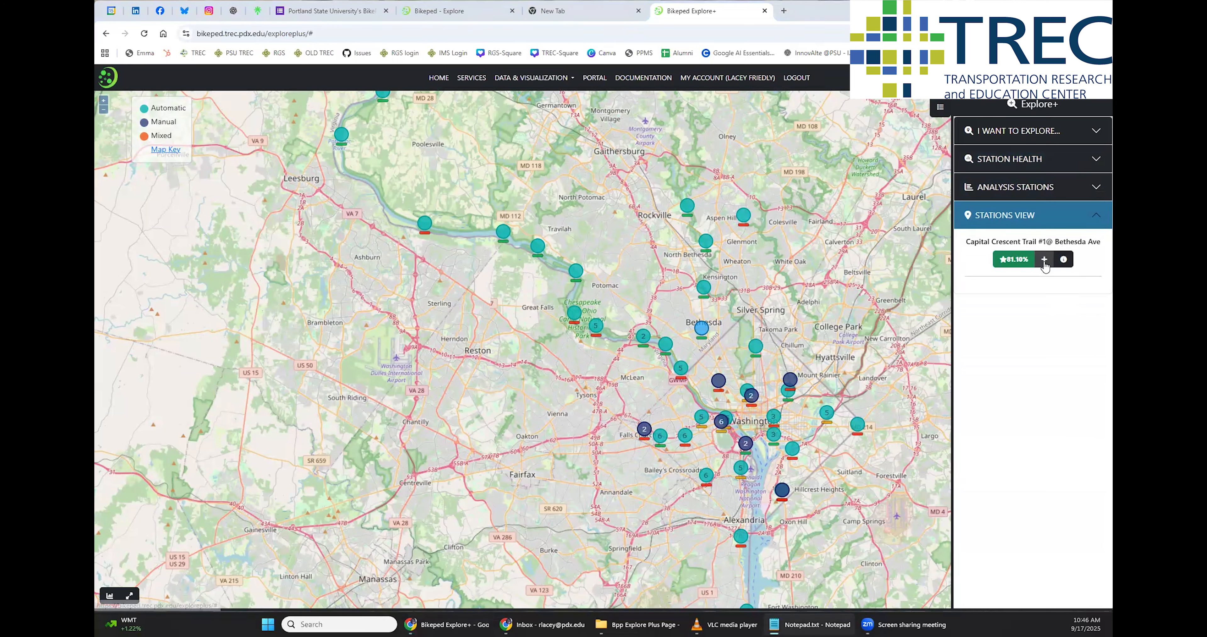
pyautogui.click(1064, 260)
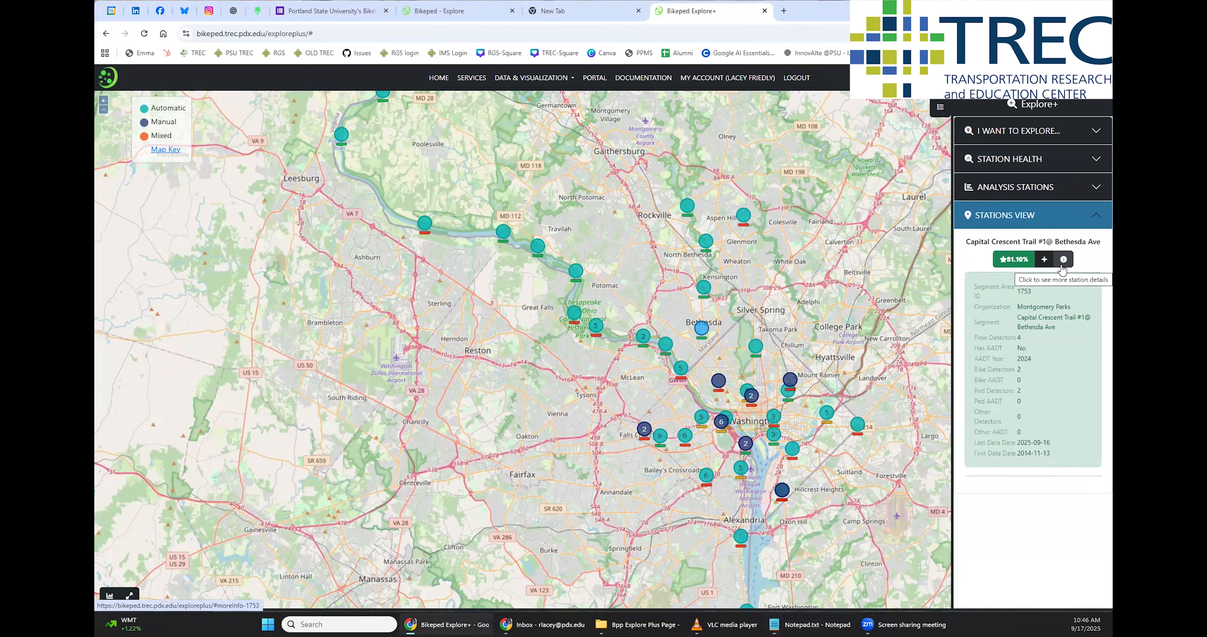
pyautogui.moveTo(1017, 307); pyautogui.dragTo(1069, 313)
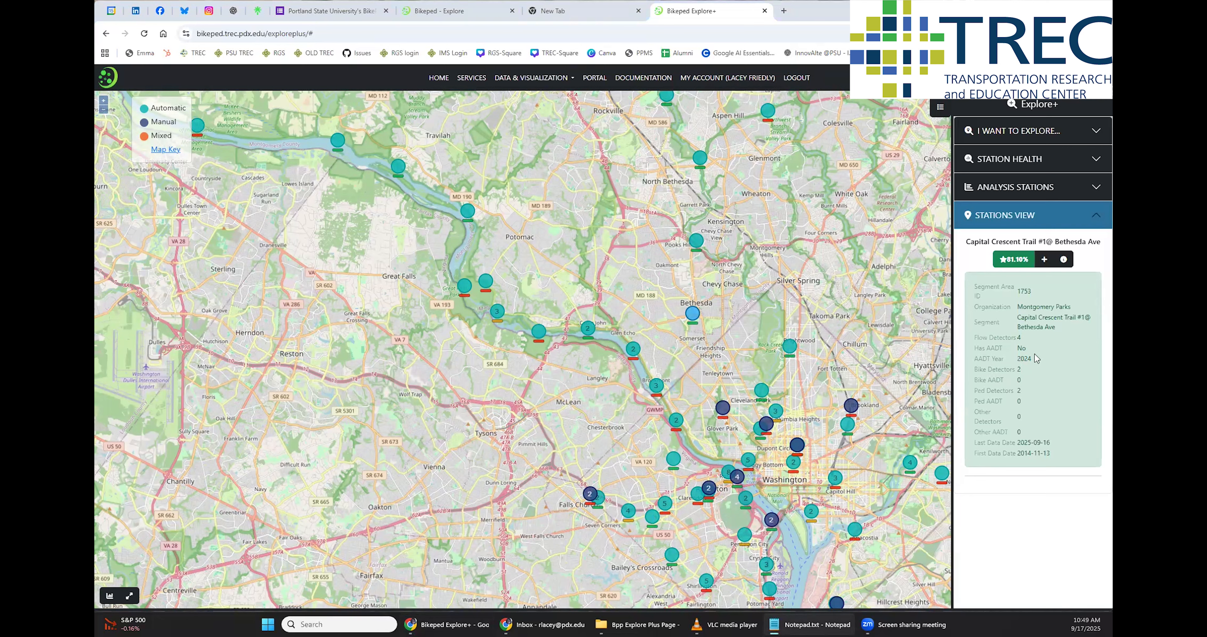
pyautogui.click(1003, 262)
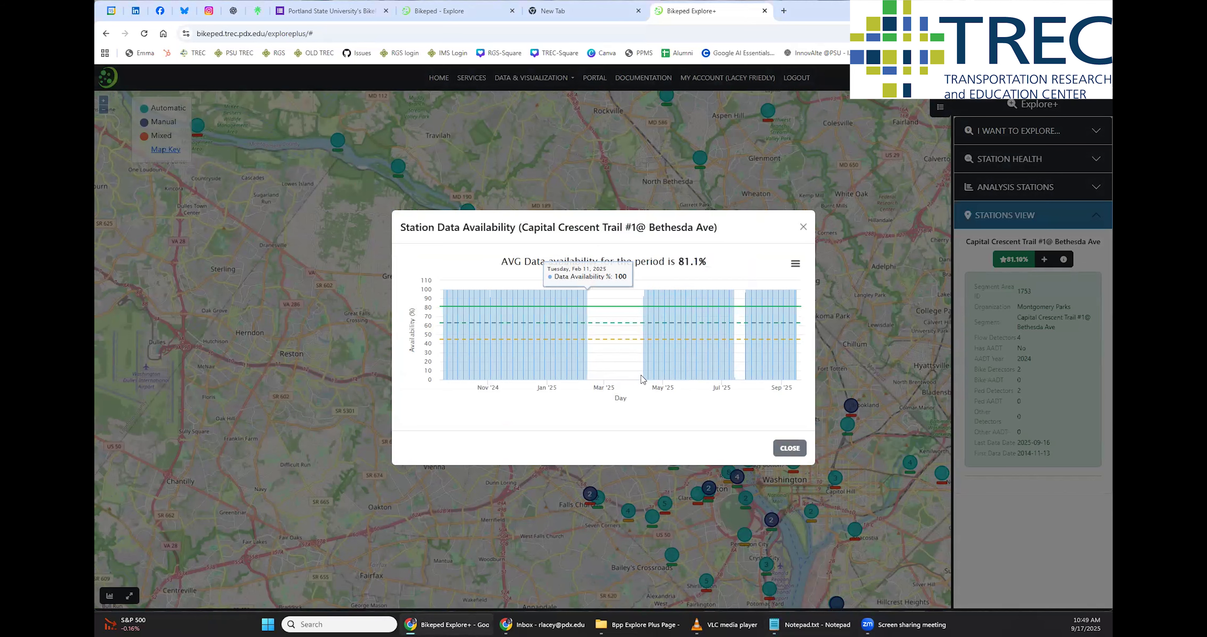
pyautogui.click(790, 448)
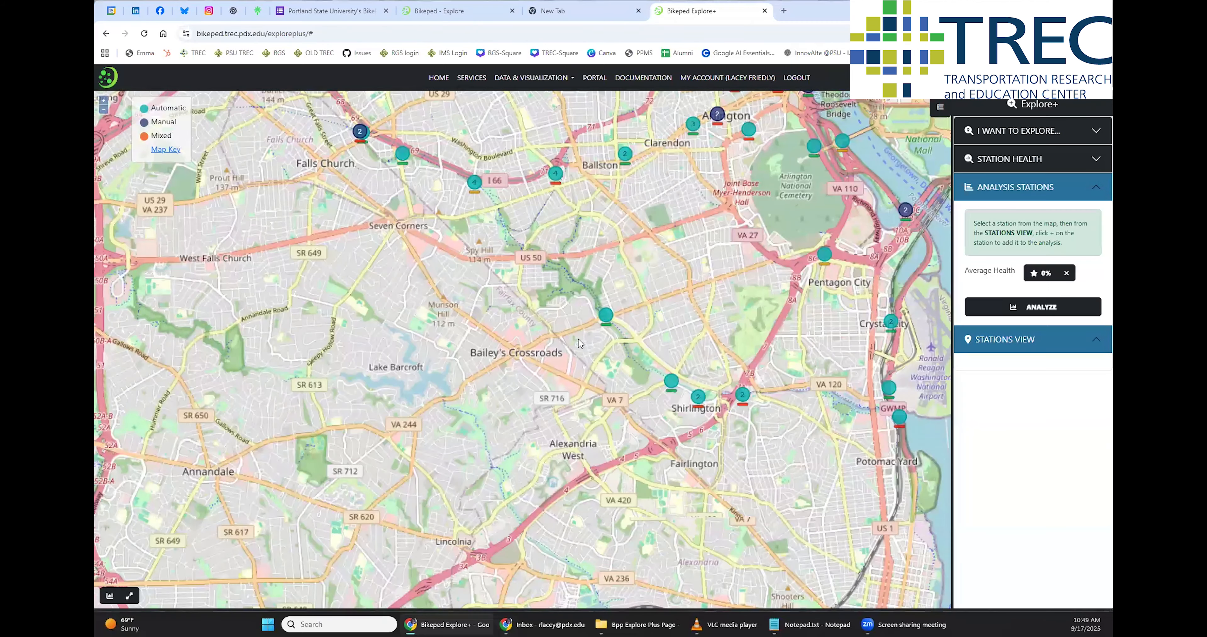
# Add the W&OD Trail (Columbia Pike), Arlington Mill Drive Trail and Four Mile Run Trail stations to the analysis
pyautogui.scroll(3, 578, 338)
pyautogui.moveTo(642, 355); pyautogui.dragTo(550, 354)
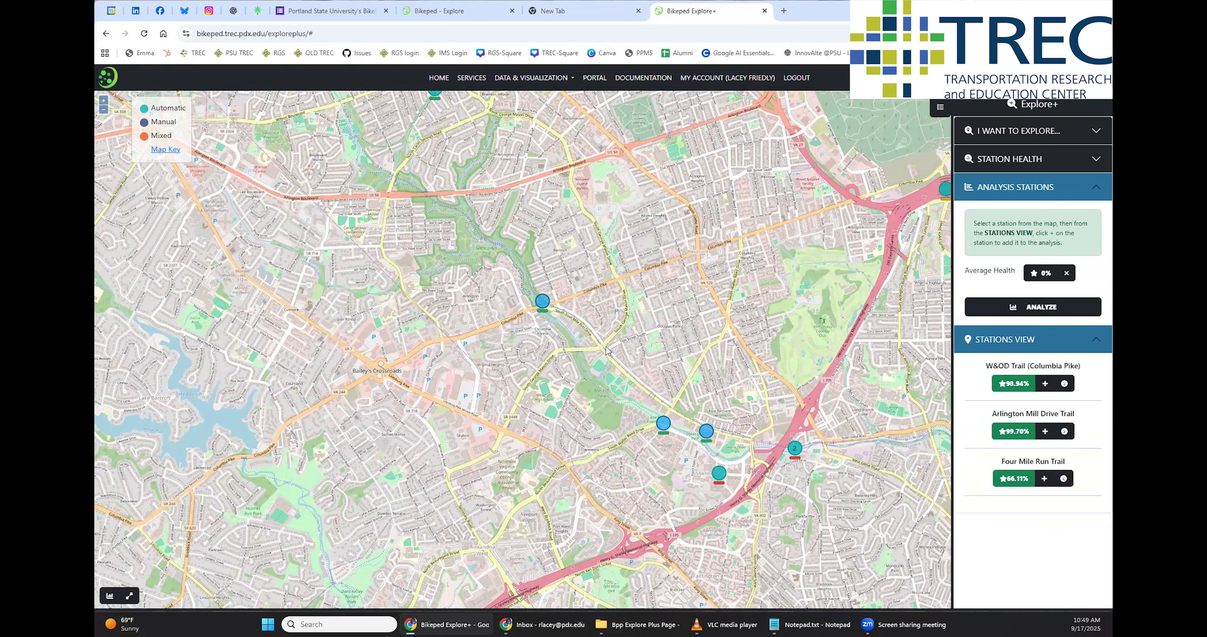
pyautogui.click(1046, 384)
pyautogui.click(1046, 377)
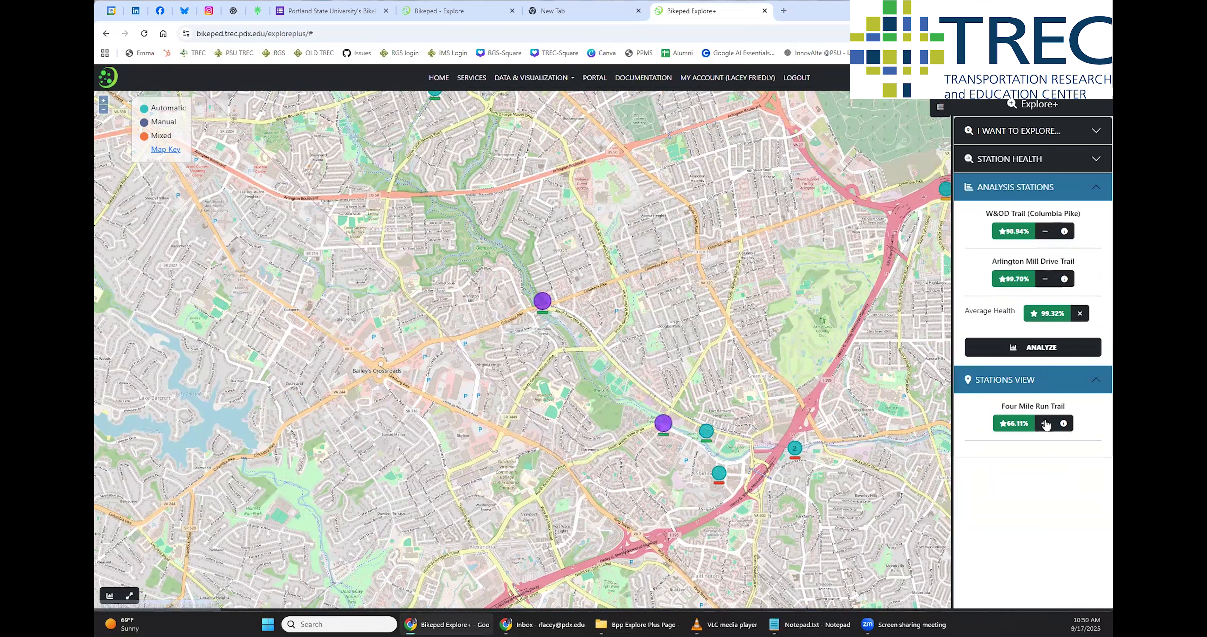
pyautogui.click(1044, 423)
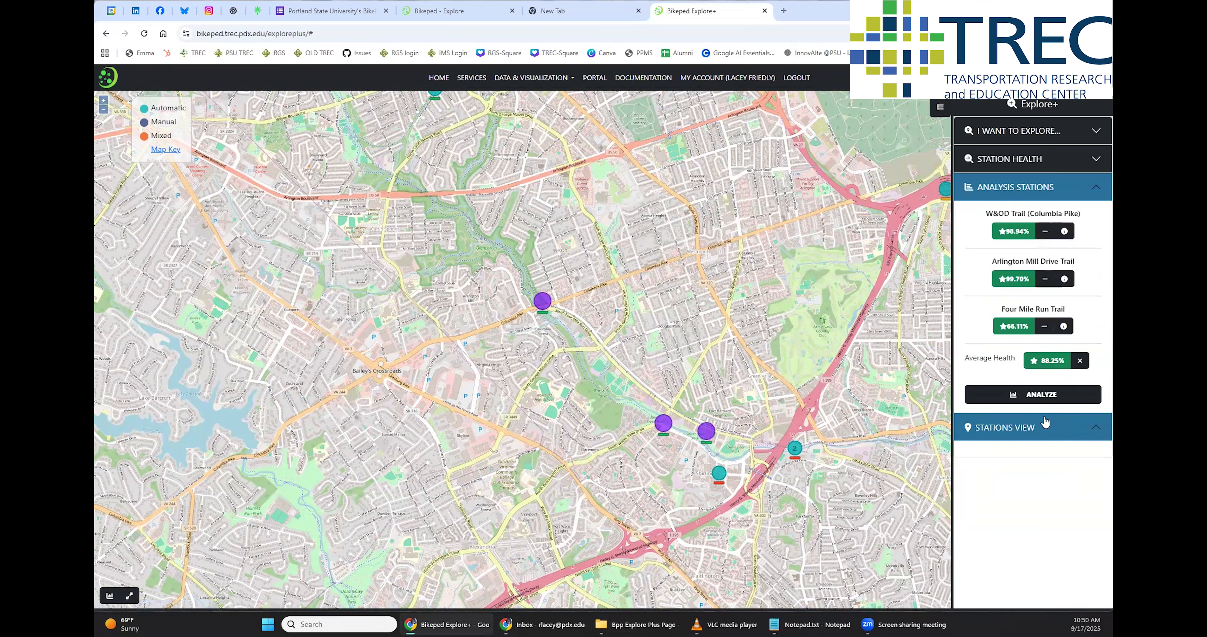
# Analyze the three stations, load their daily total volume charts and enlarge the chart area over the map
pyautogui.click(1028, 398)
pyautogui.click(308, 381)
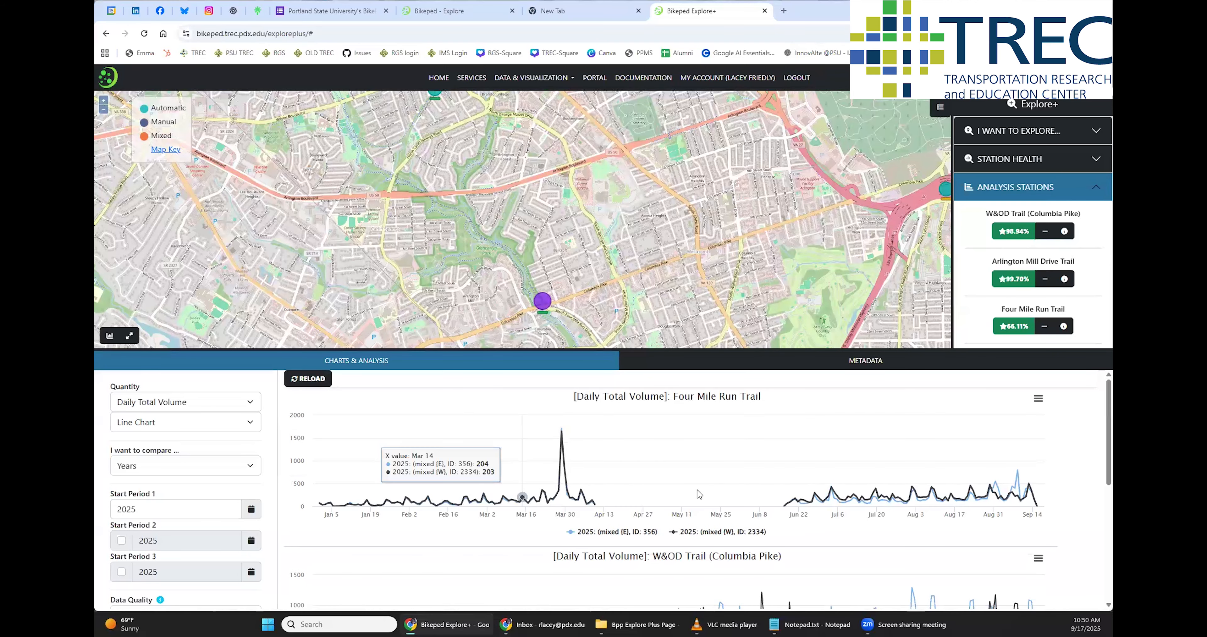
pyautogui.scroll(-1, 664, 370)
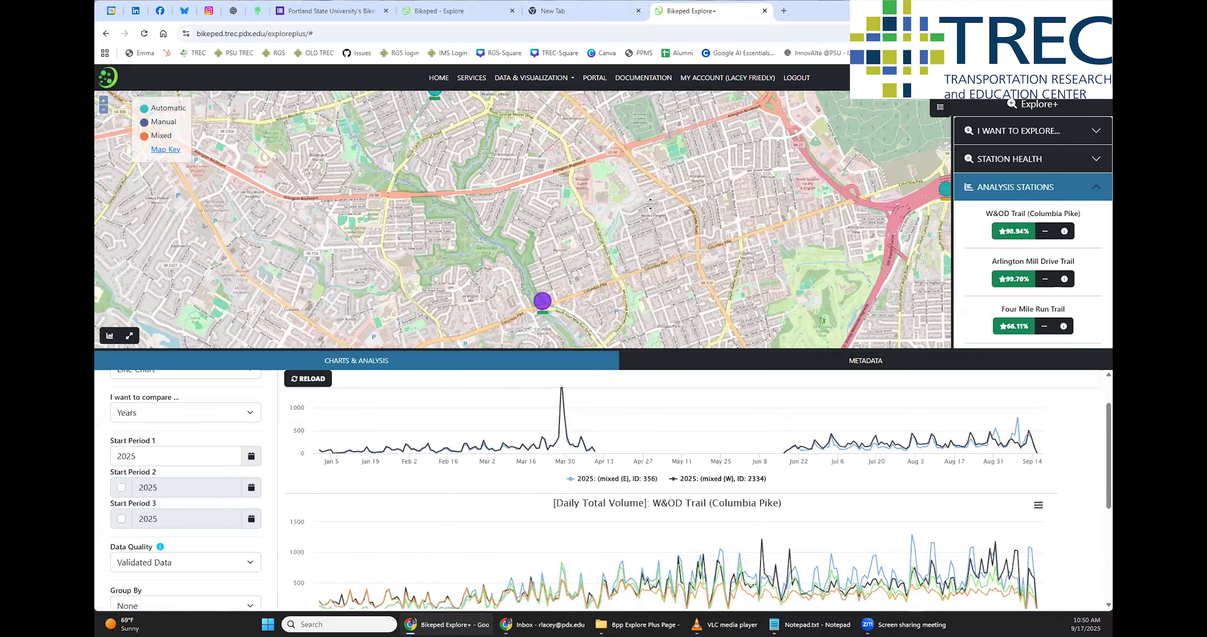
pyautogui.moveTo(659, 347); pyautogui.dragTo(660, 139)
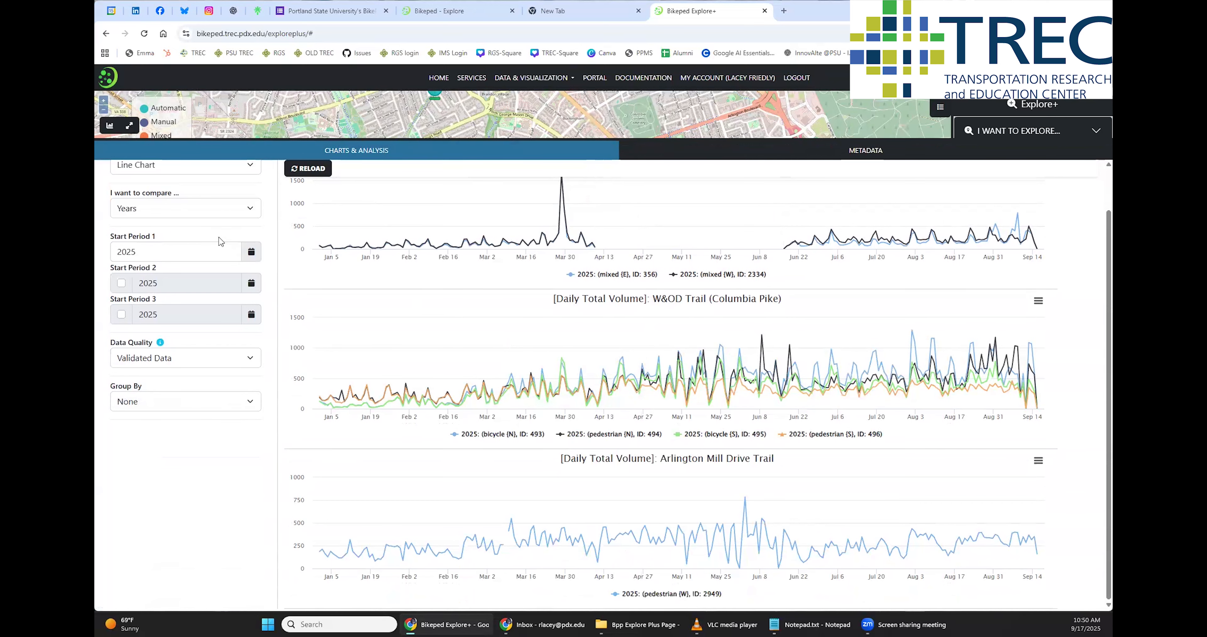
pyautogui.scroll(1, 221, 236)
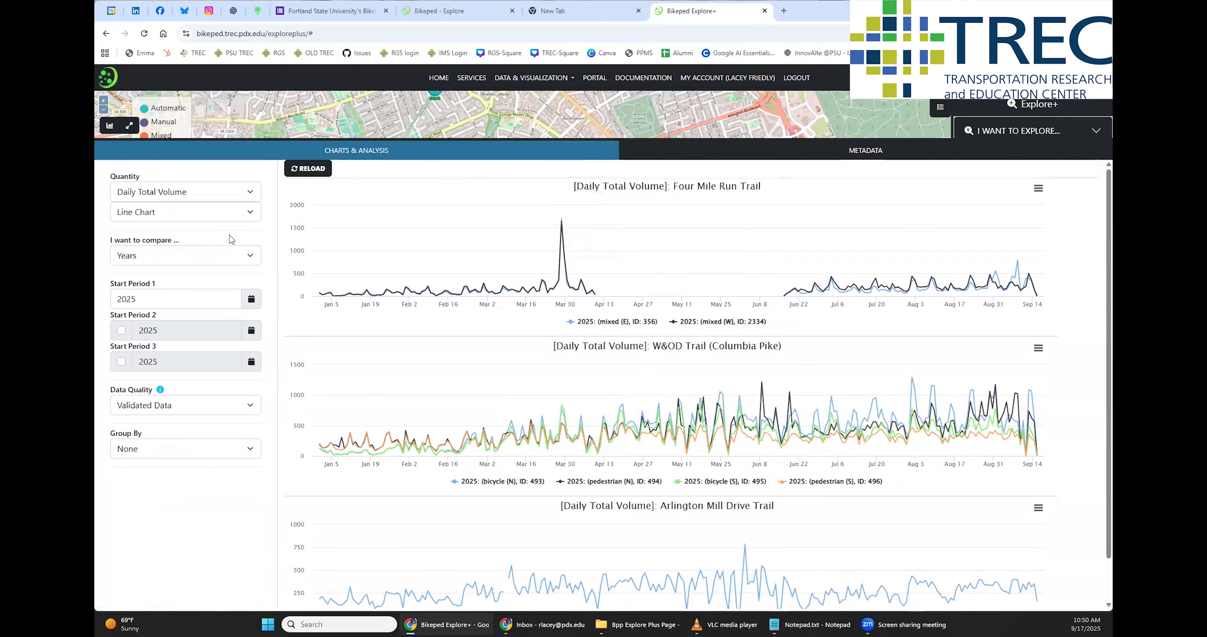
# Compare years with start periods 2020, 2021 and 2025, and reload the daily total volume charts
pyautogui.click(233, 257)
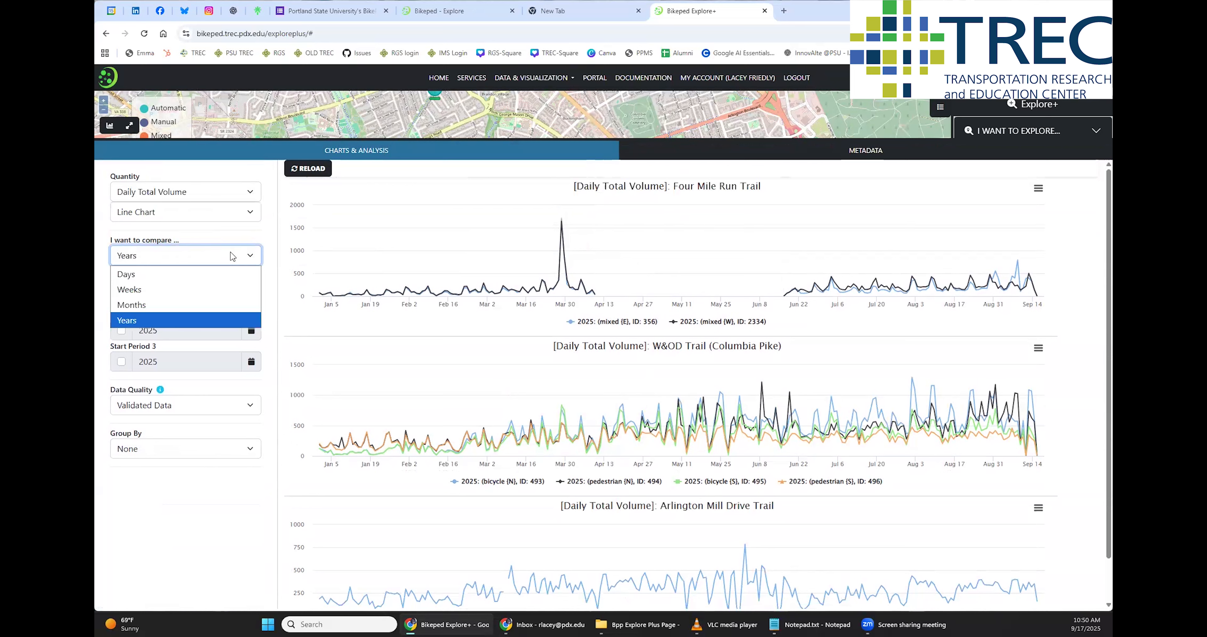
pyautogui.click(141, 322)
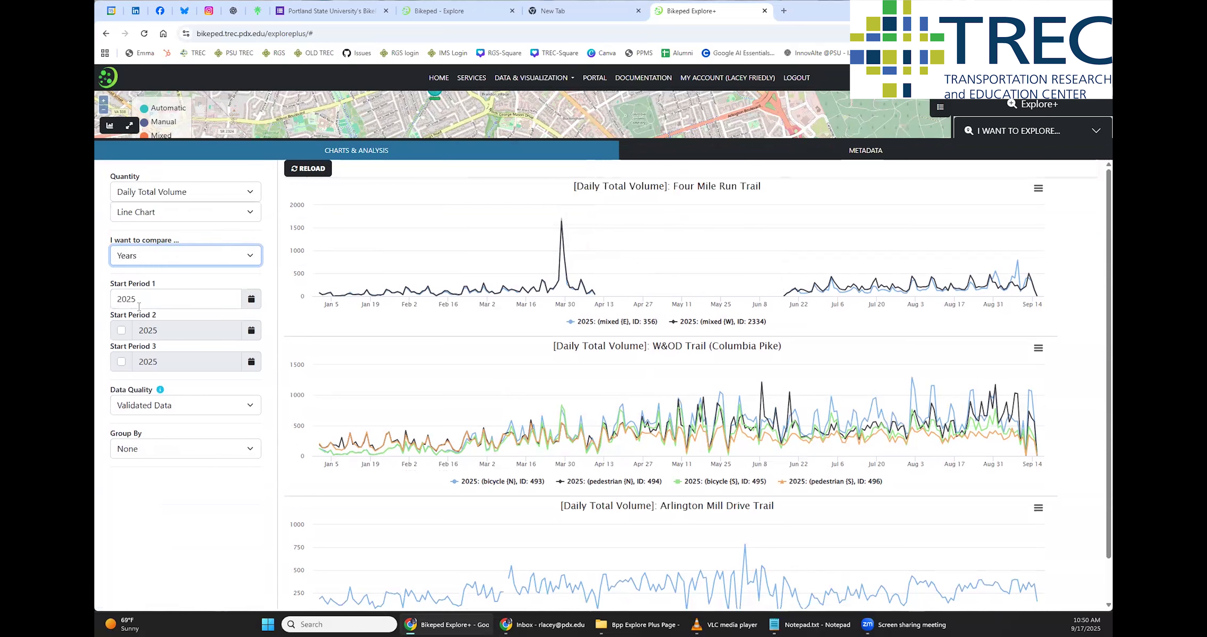
pyautogui.click(248, 302)
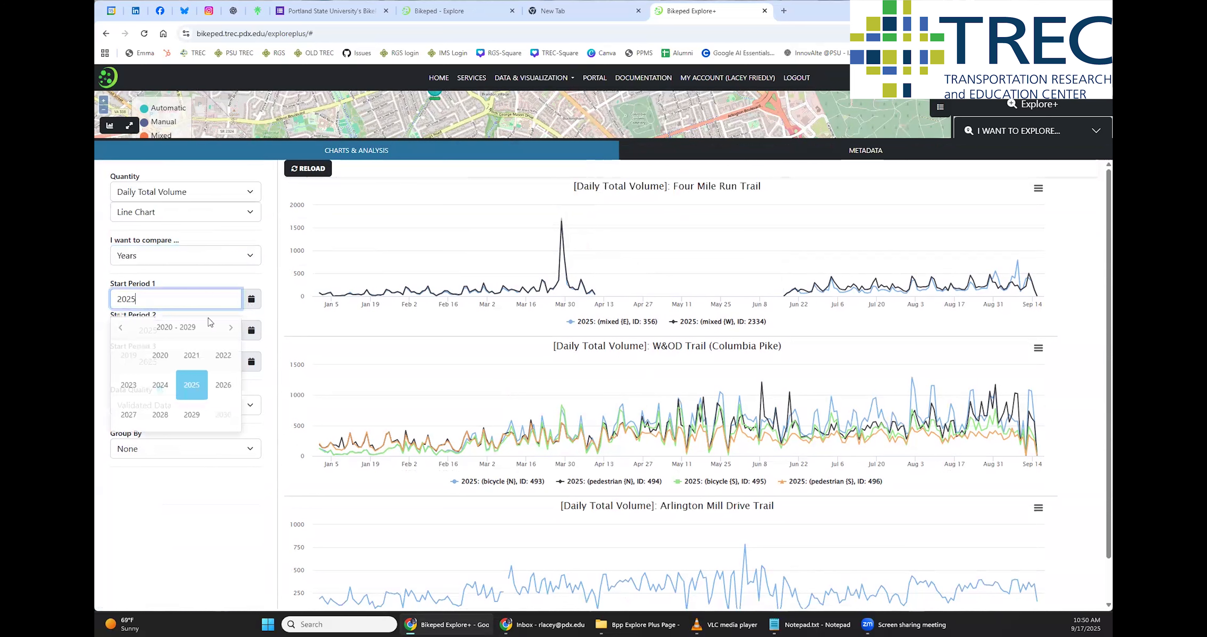
pyautogui.click(160, 360)
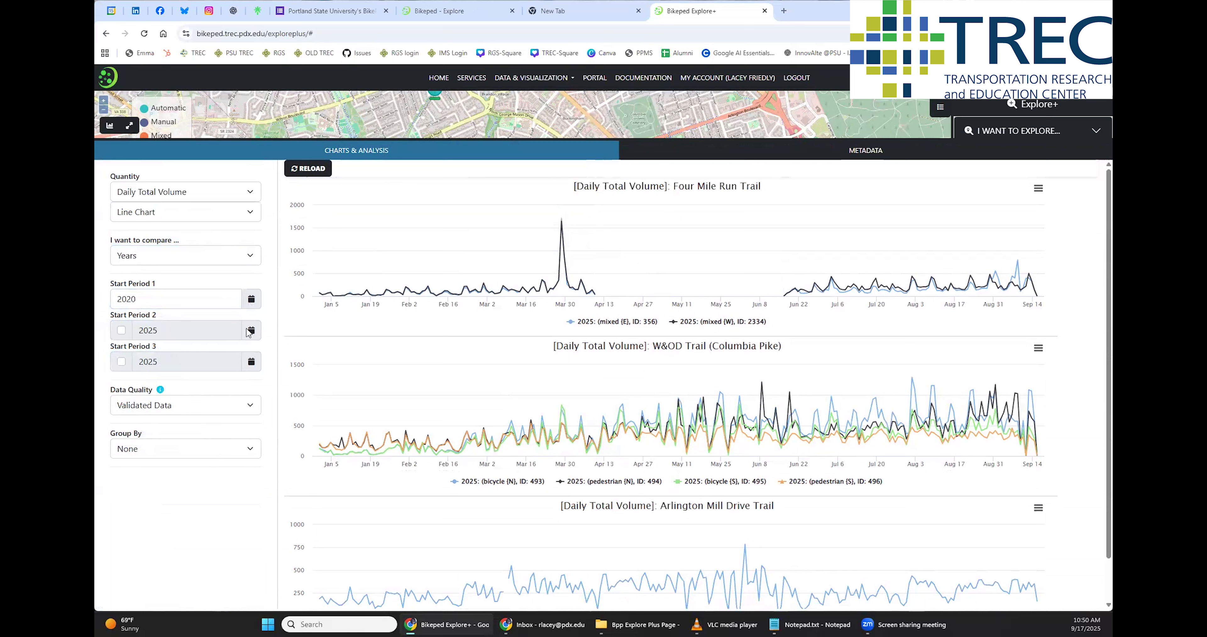
pyautogui.click(121, 330)
pyautogui.click(238, 338)
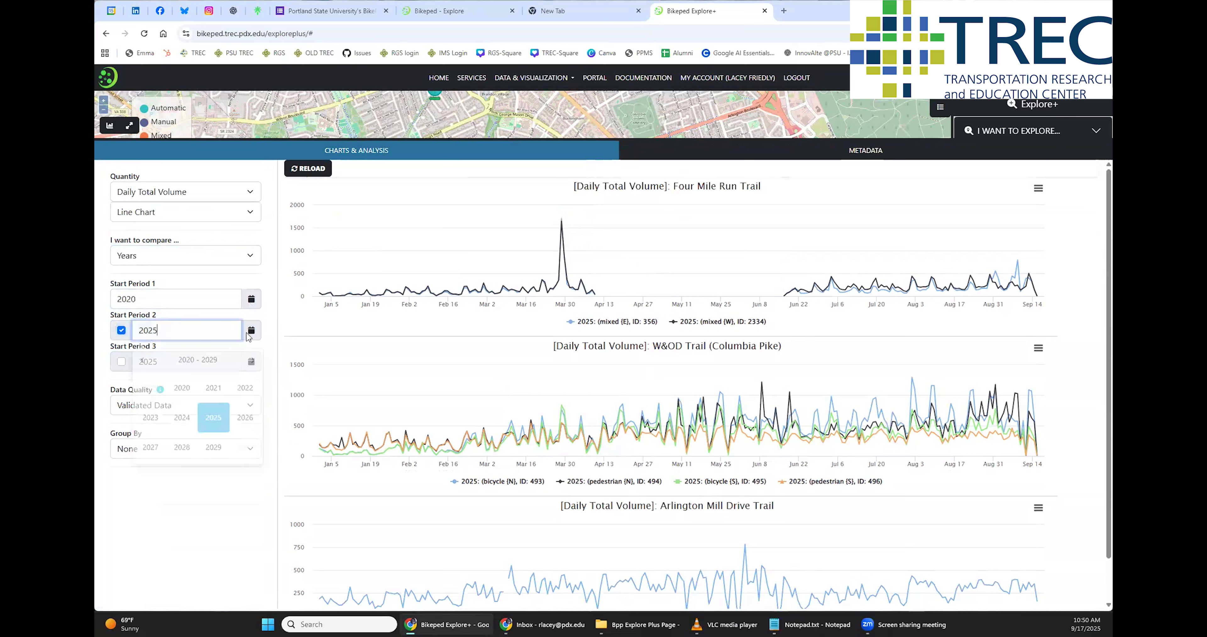
pyautogui.click(215, 385)
pyautogui.click(124, 362)
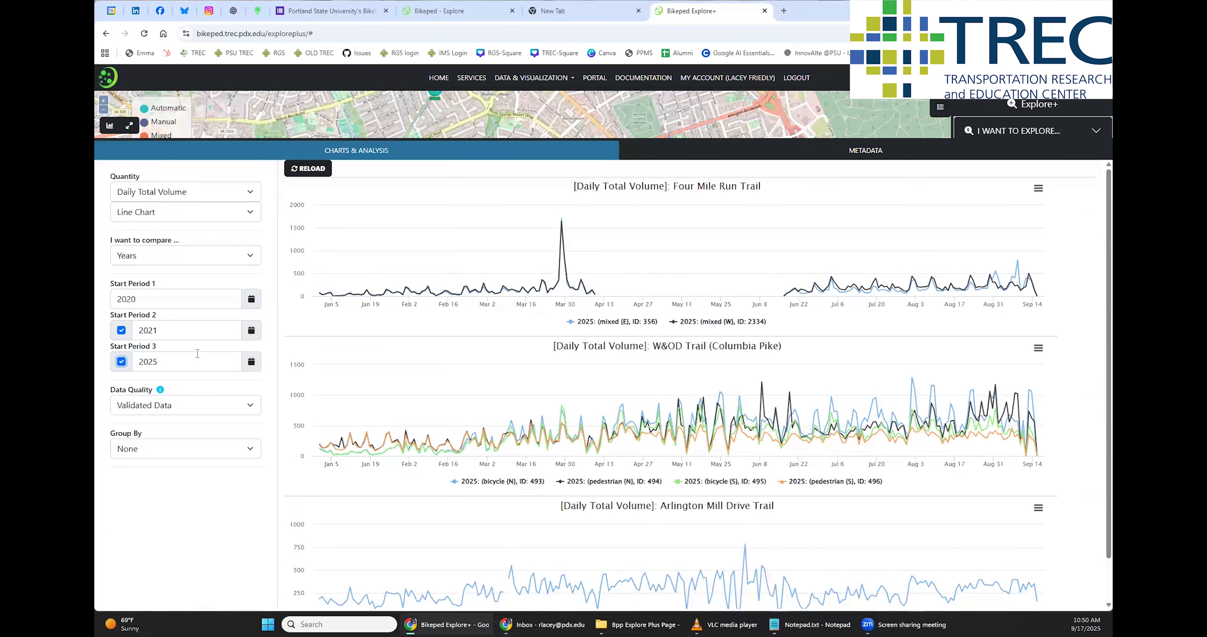
pyautogui.click(317, 177)
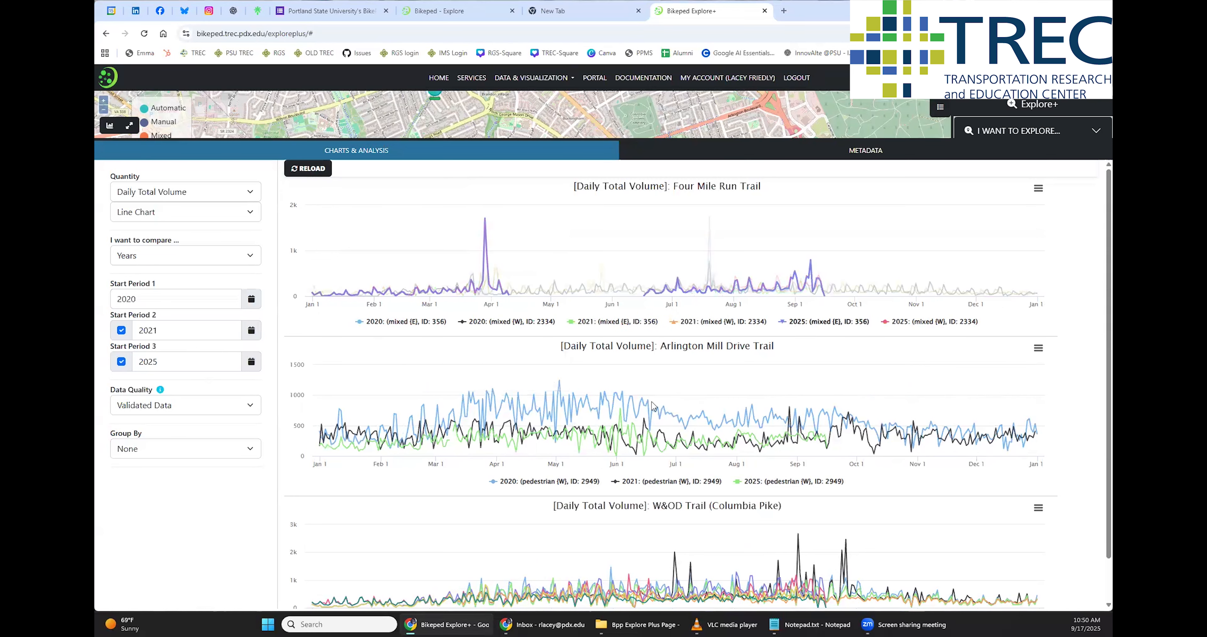
# Review the data quality options and read the explanation of the data quality levels
pyautogui.scroll(-1, 656, 412)
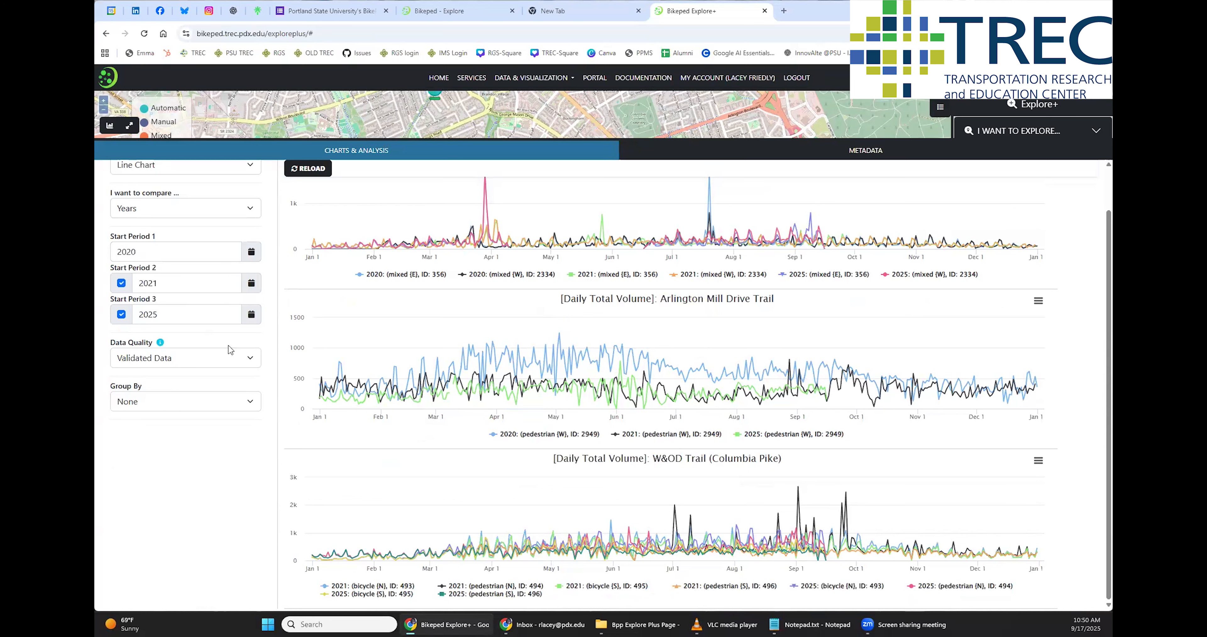
pyautogui.click(250, 366)
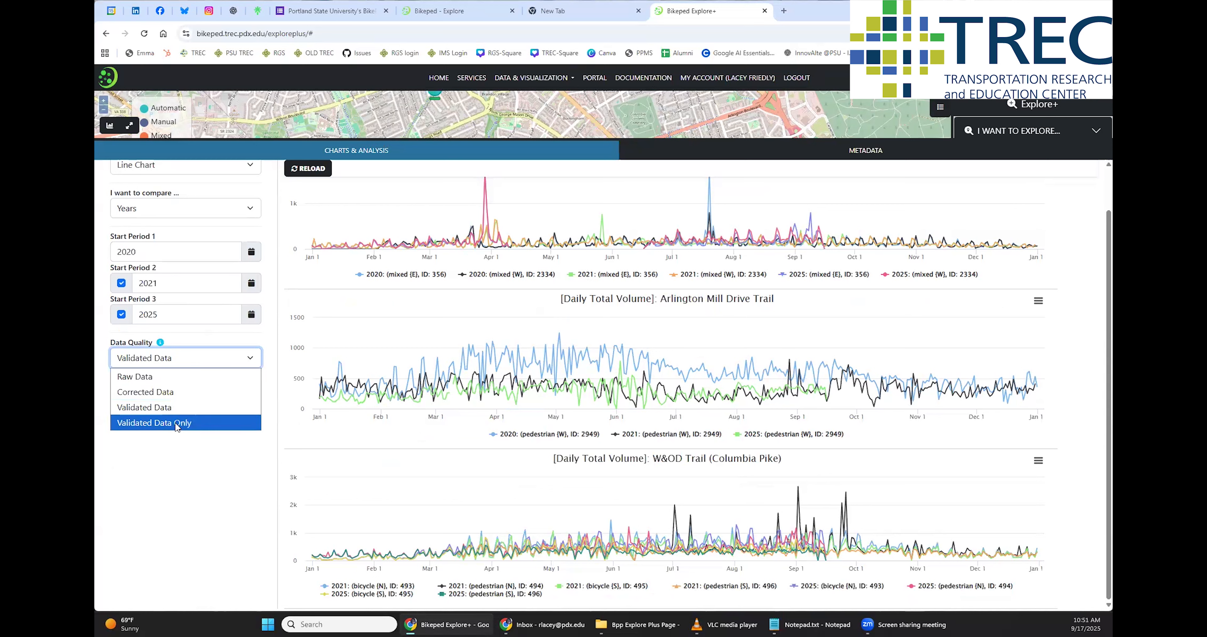
pyautogui.click(160, 344)
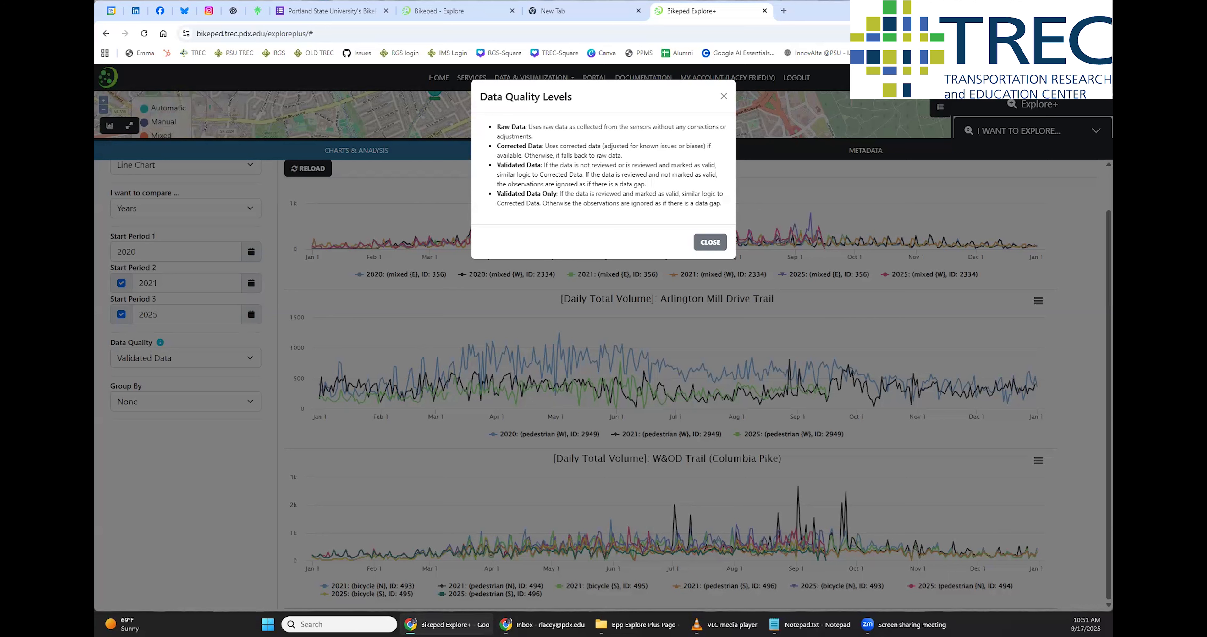
pyautogui.click(719, 242)
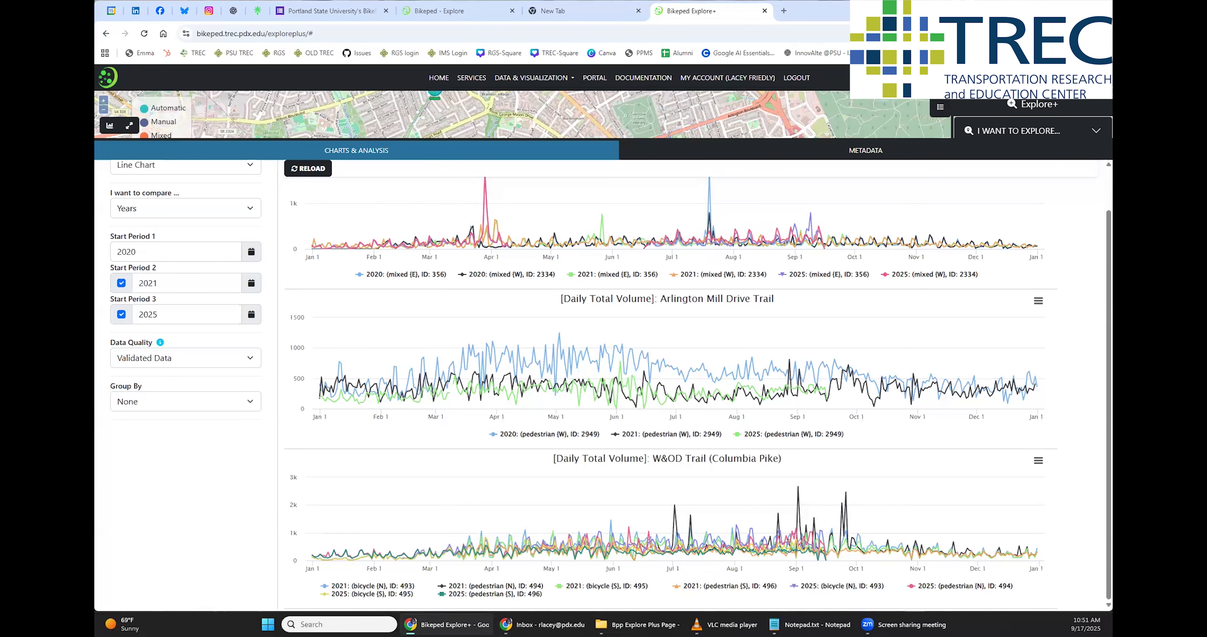
pyautogui.scroll(1, 228, 271)
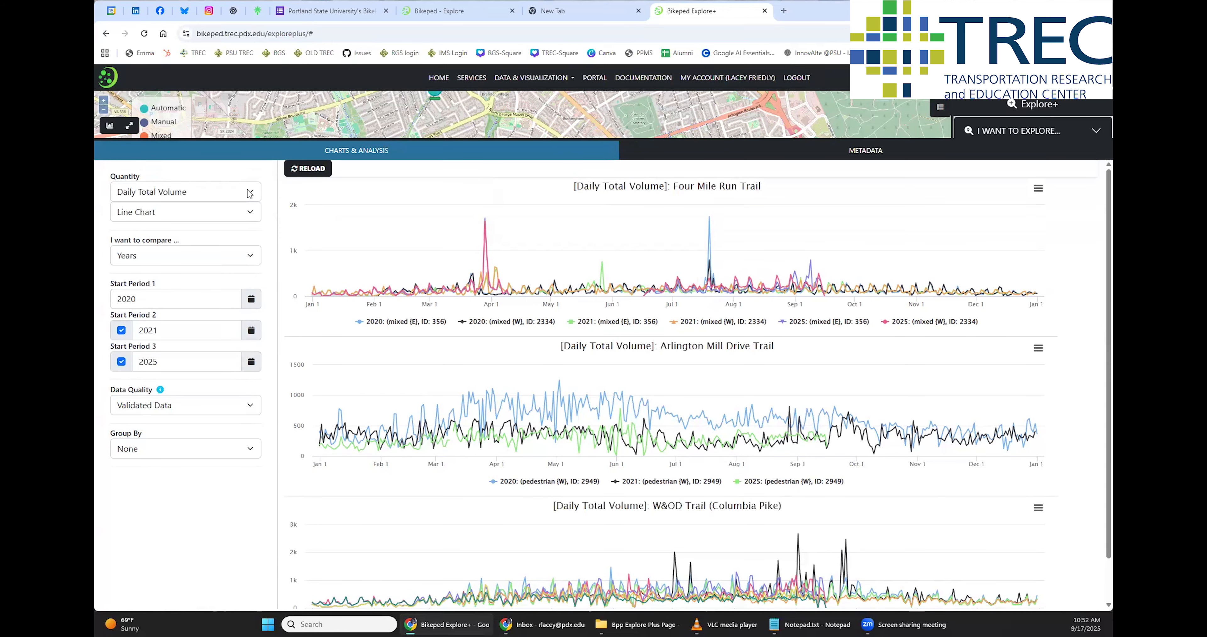
# Look through the quantity options, then group the charts by Mode (Average) and reload them
pyautogui.click(250, 194)
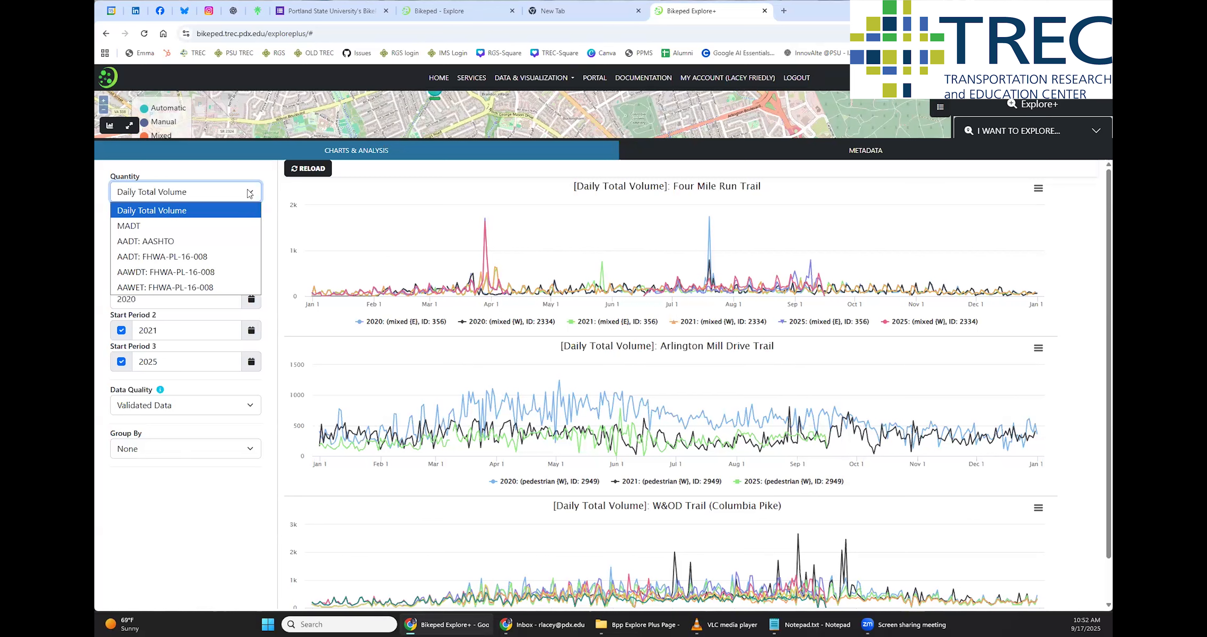
pyautogui.click(210, 451)
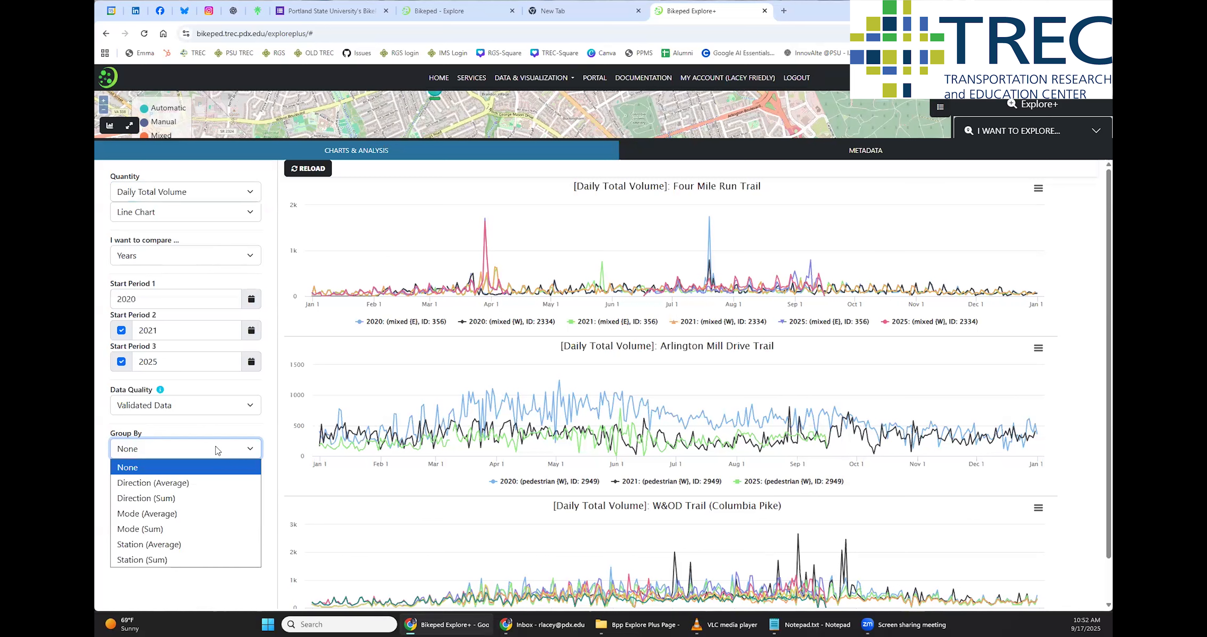
pyautogui.click(168, 514)
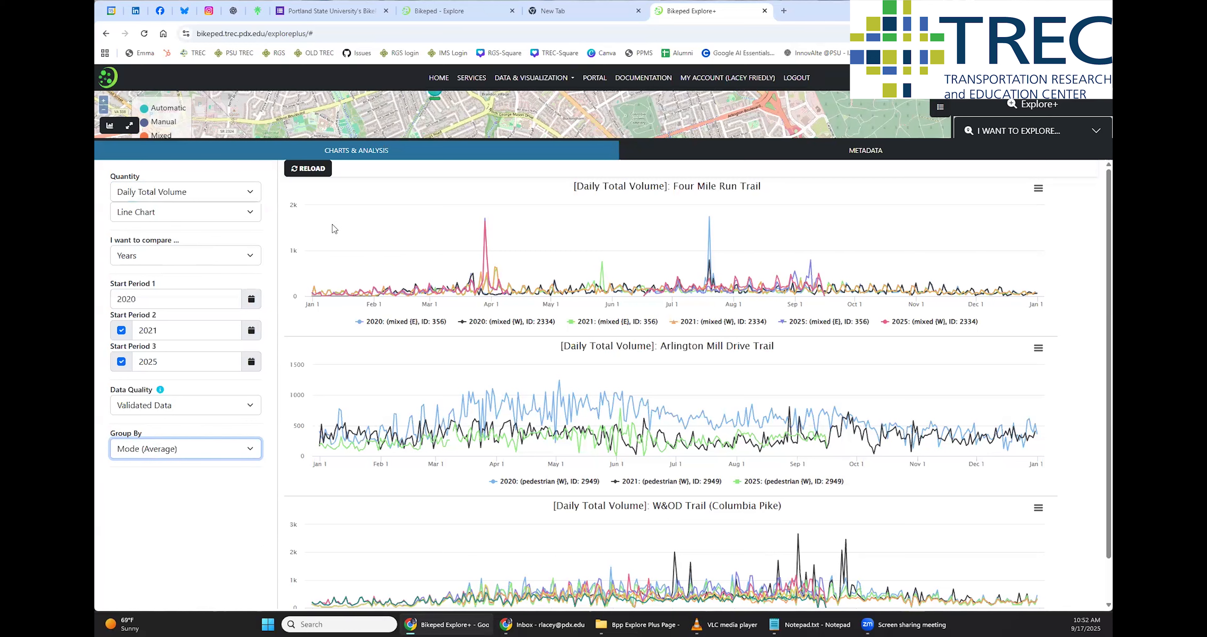
pyautogui.click(300, 171)
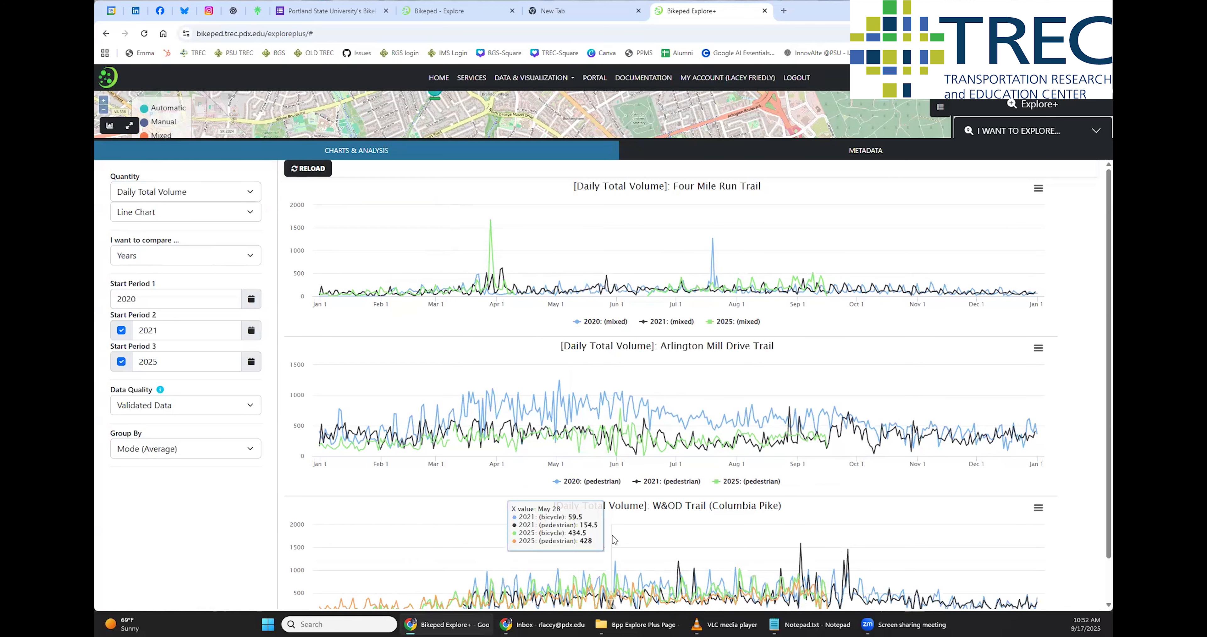
pyautogui.scroll(-1, 619, 548)
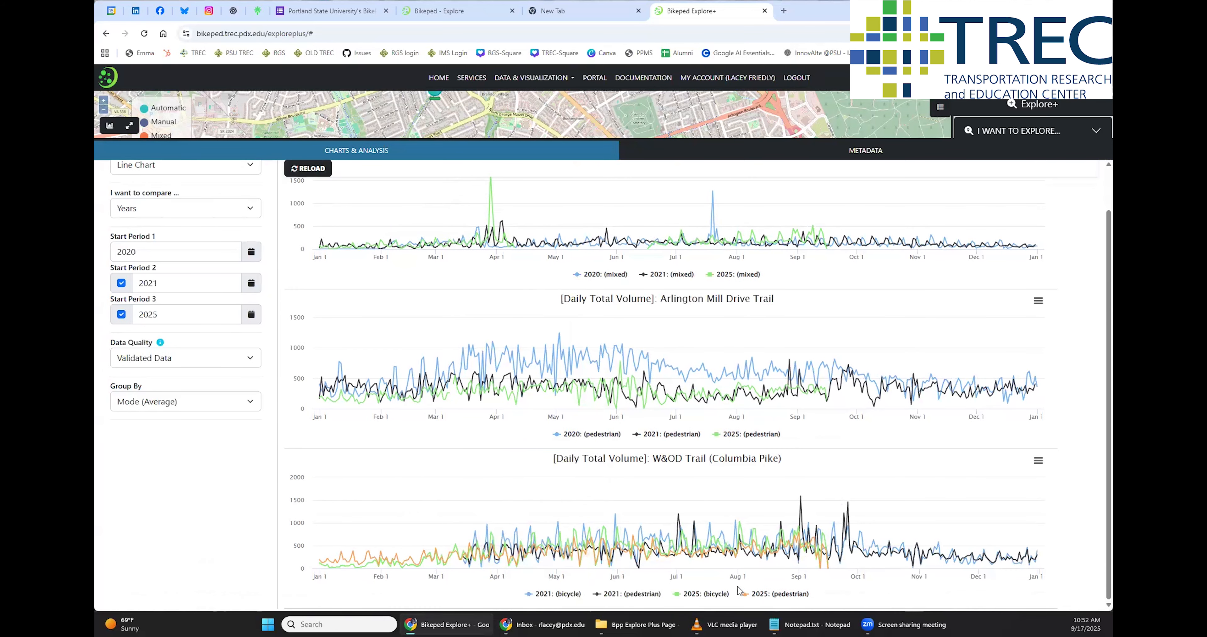
# Group the charts by Direction (Average) and reload them
pyautogui.click(245, 359)
pyautogui.click(235, 408)
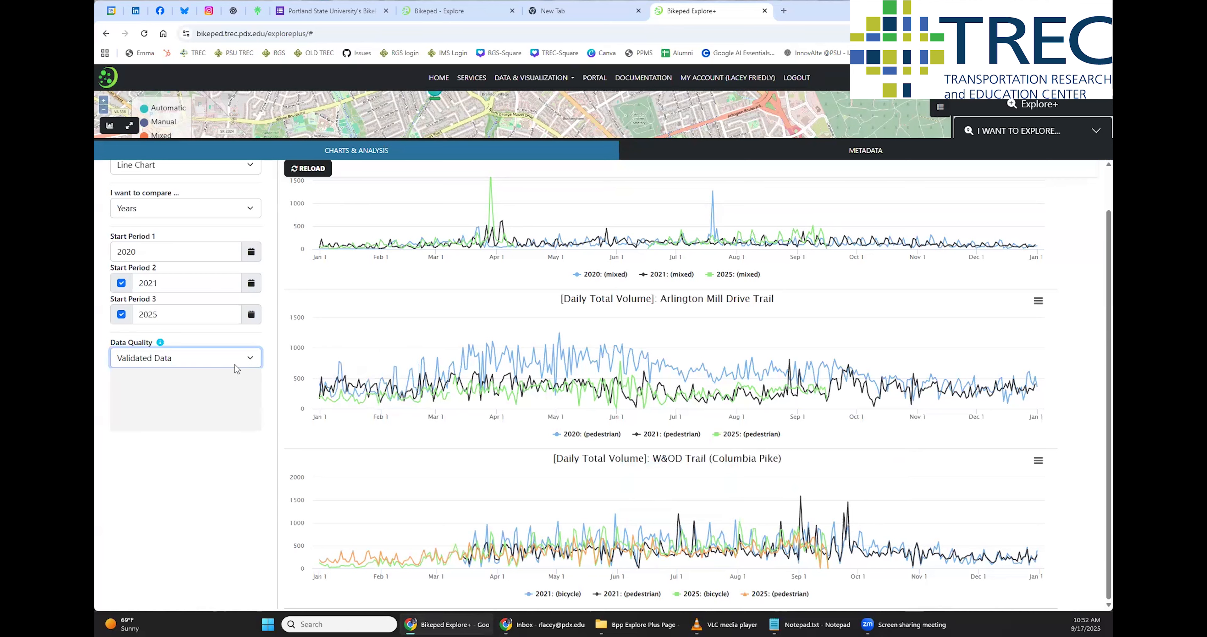
pyautogui.click(237, 402)
pyautogui.click(194, 439)
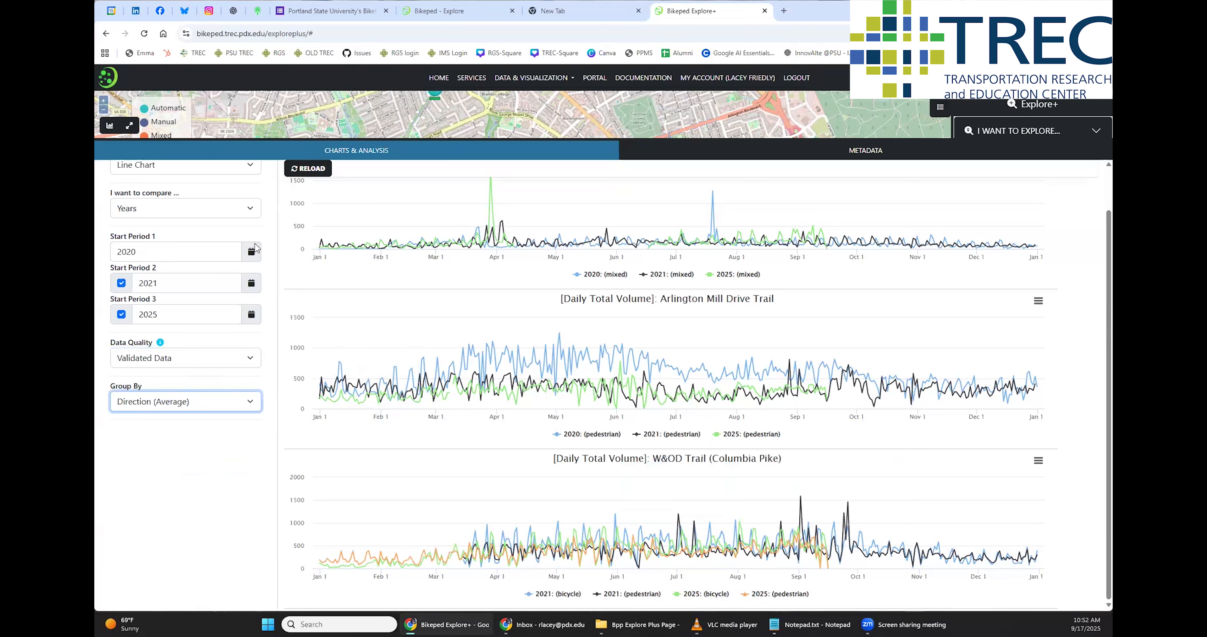
pyautogui.click(288, 170)
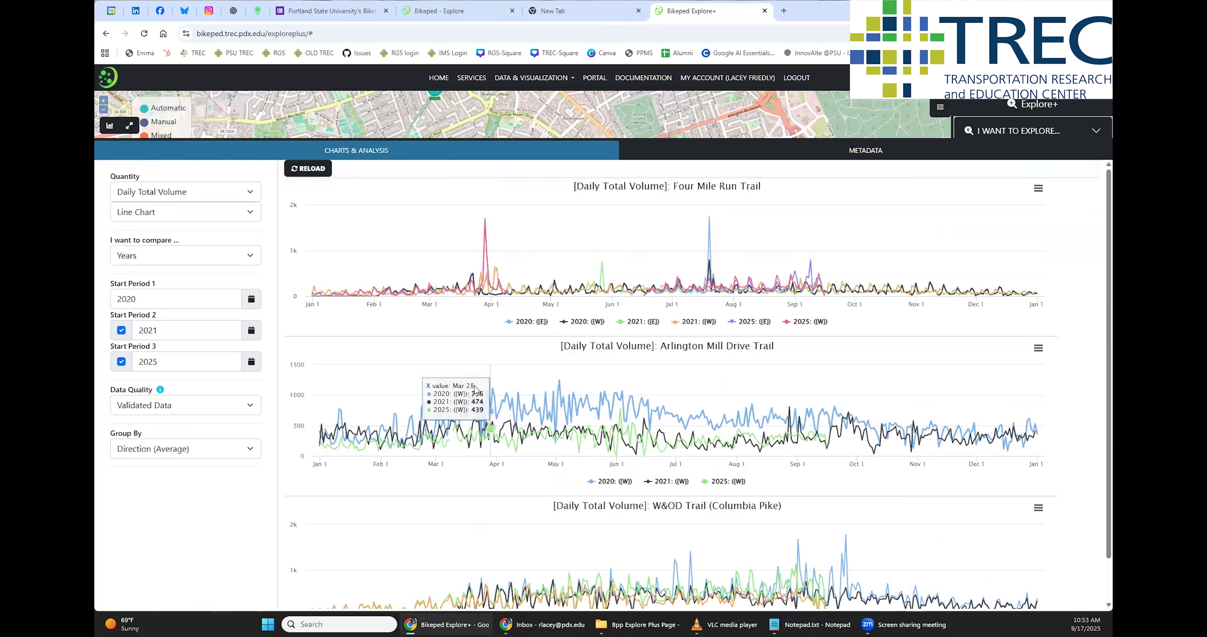
# Switch the charts to Area Chart and zoom the Arlington Mill Drive Trail chart to about May 24 to June 13
pyautogui.click(251, 214)
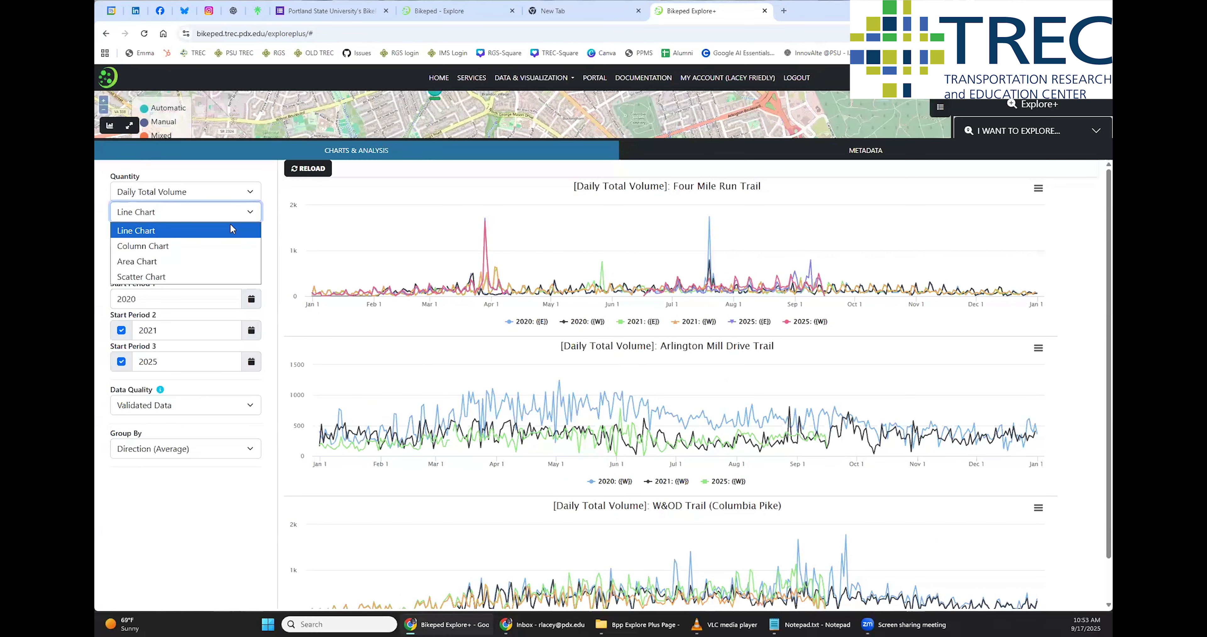
pyautogui.click(196, 261)
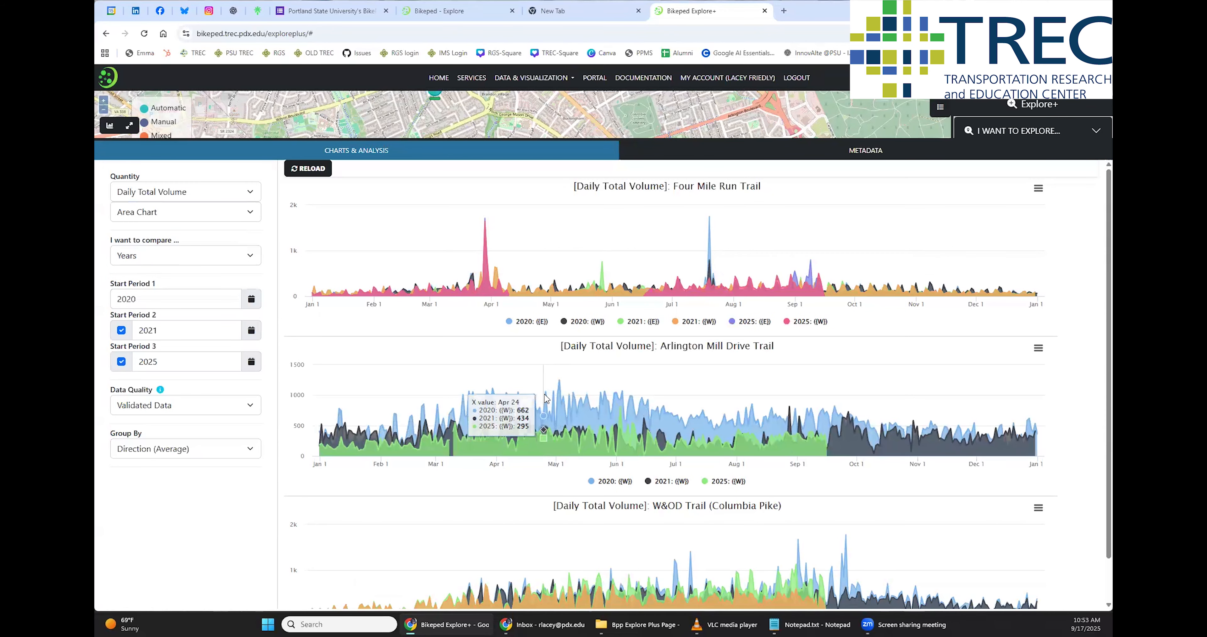
pyautogui.moveTo(541, 424); pyautogui.dragTo(719, 391)
pyautogui.moveTo(555, 389); pyautogui.dragTo(724, 388)
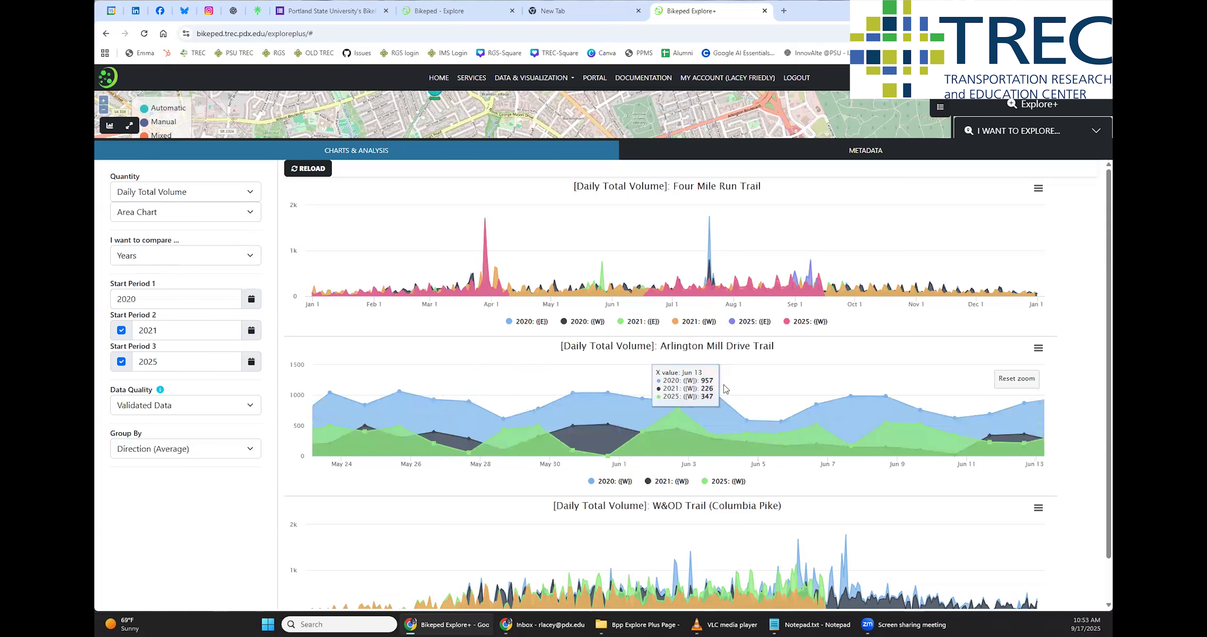
# Open the station metadata table and filter it to the District Department of Transportation organization
pyautogui.click(848, 153)
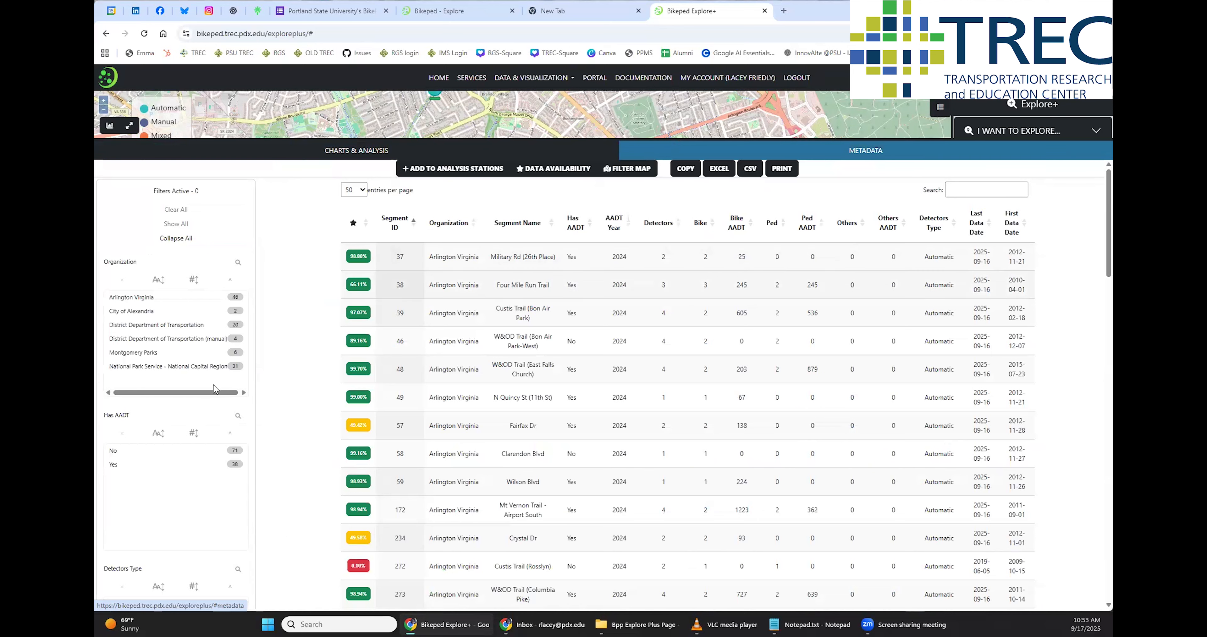
pyautogui.click(149, 299)
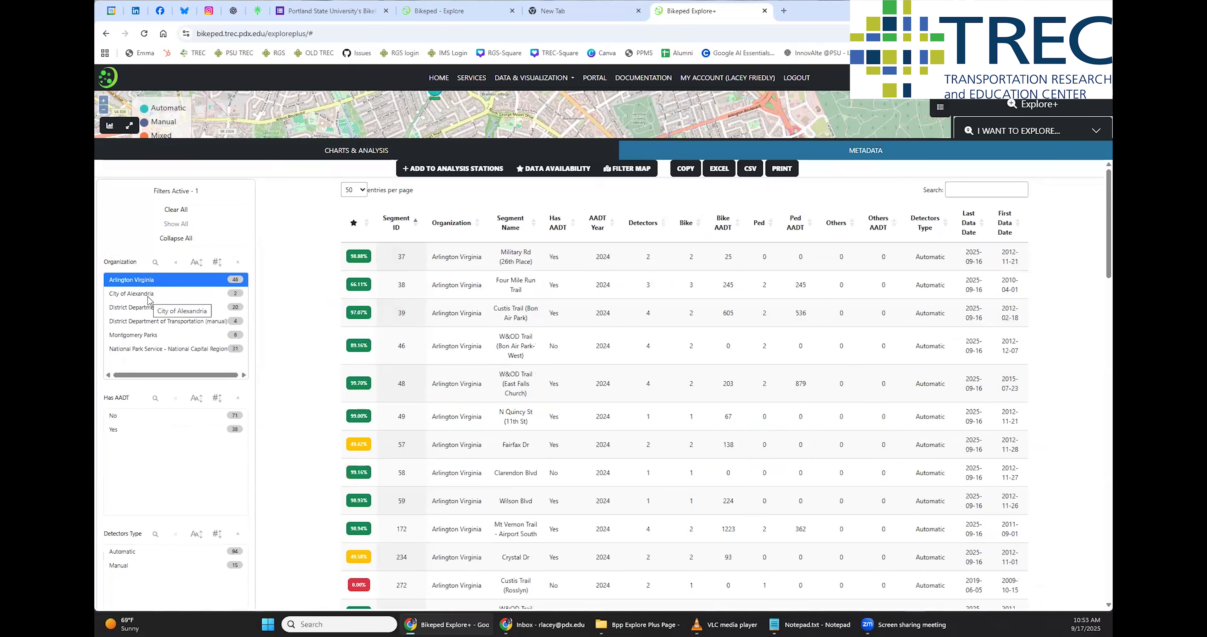
pyautogui.click(148, 297)
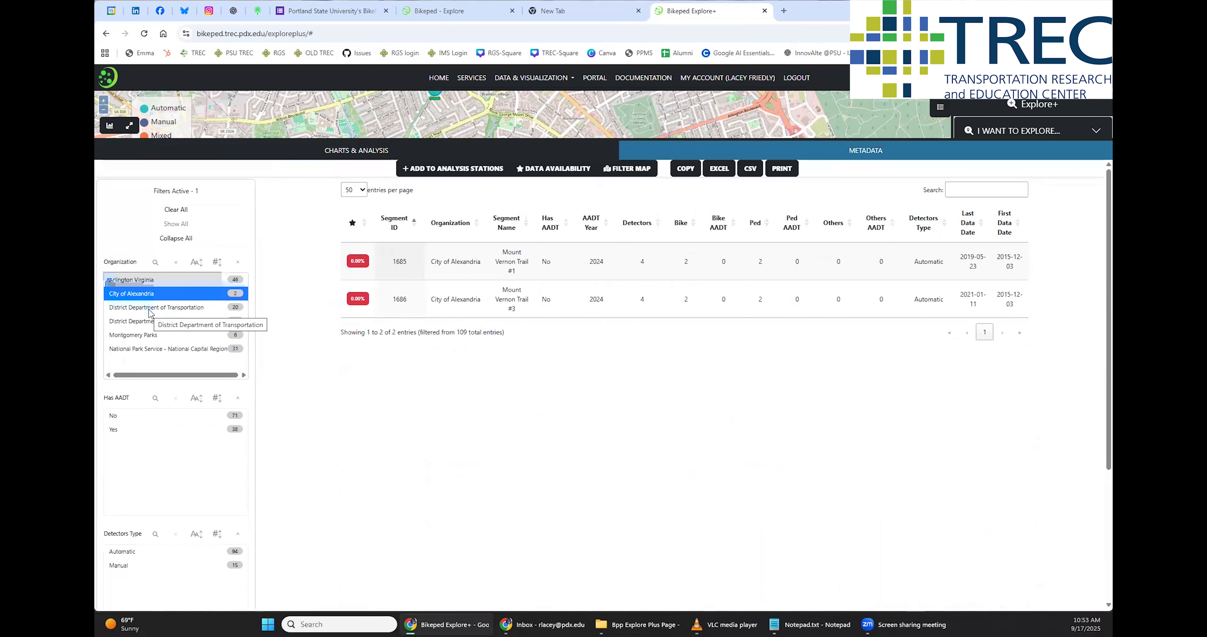
pyautogui.click(150, 309)
pyautogui.scroll(-2, 212, 432)
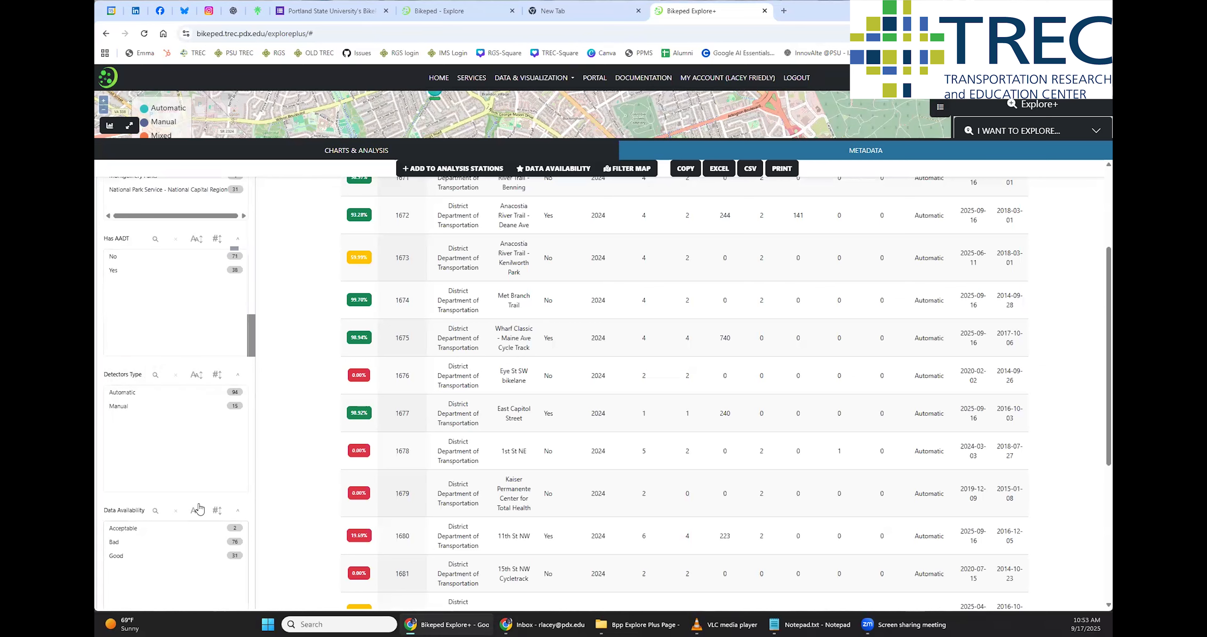
pyautogui.scroll(4, 330, 341)
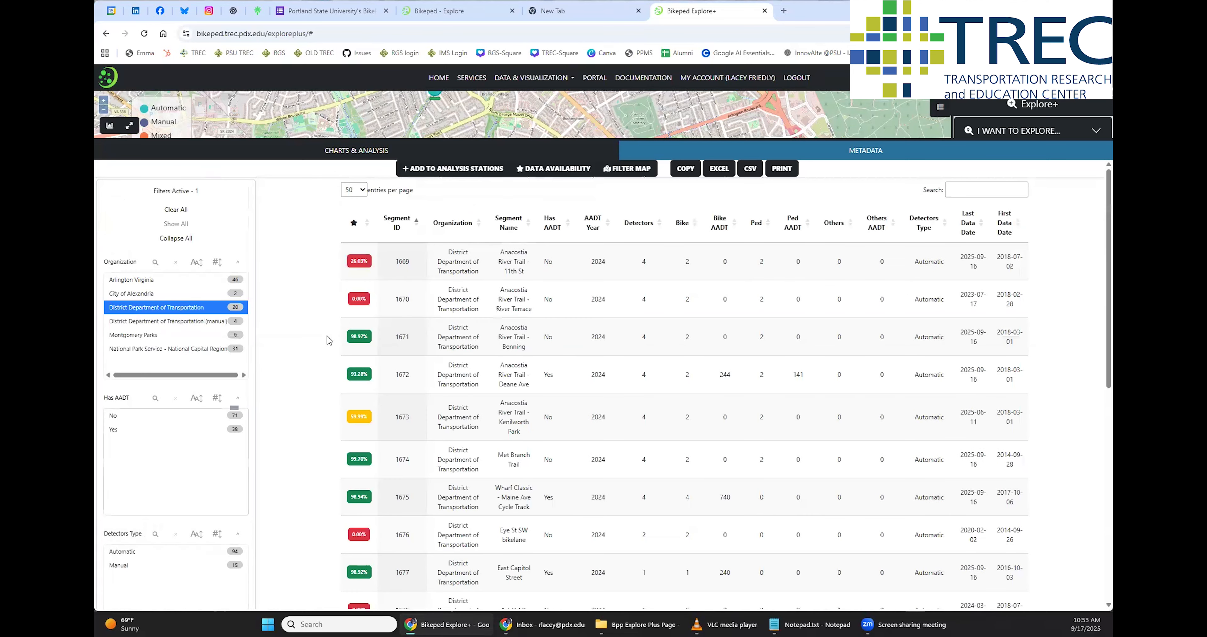
# Select the Anacostia River Trail - Benning station, add it to the analysis stations and check its data availability chart
pyautogui.click(359, 339)
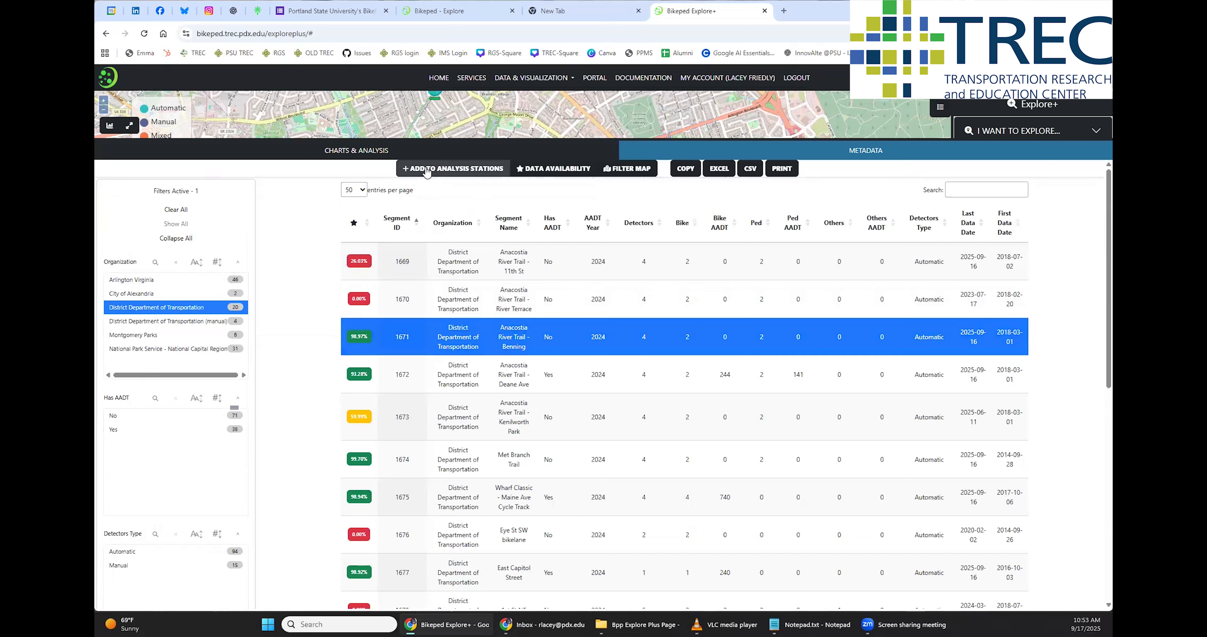
pyautogui.click(550, 169)
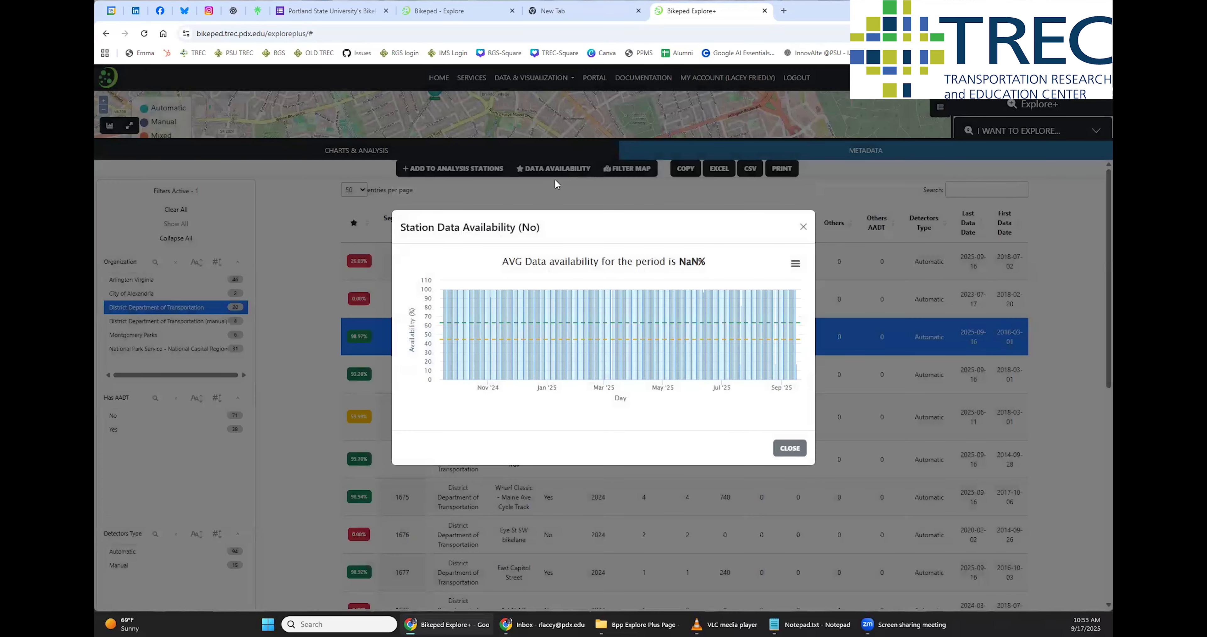
pyautogui.click(790, 448)
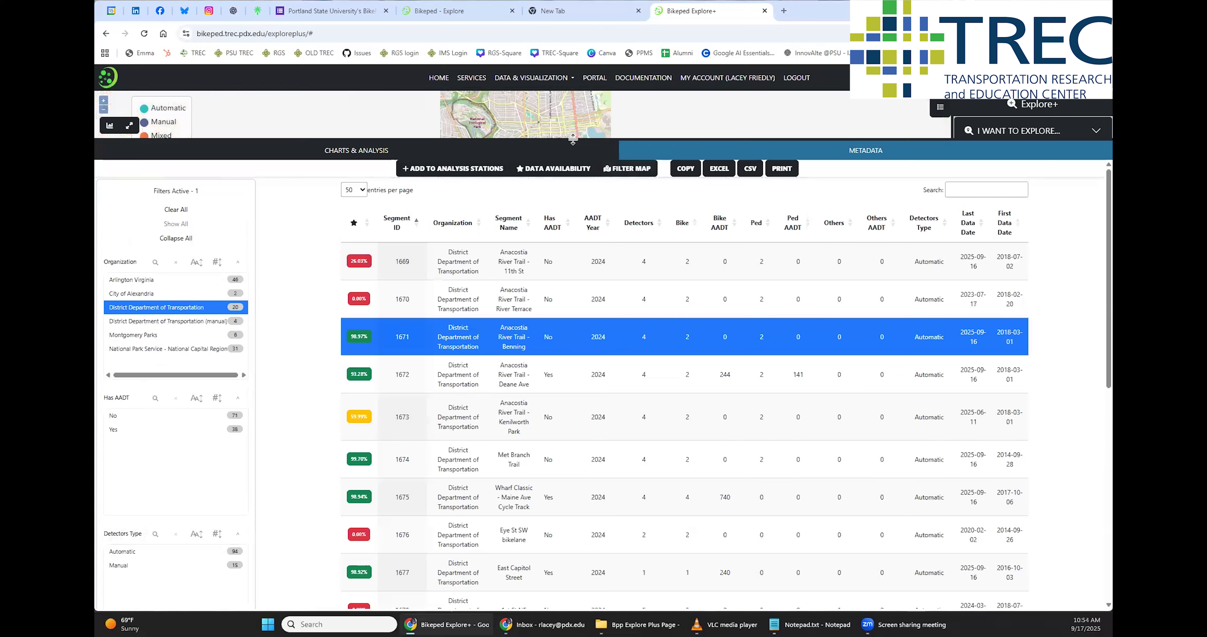
# Enlarge the map to view the filtered stations, then expand the metadata table back over it
pyautogui.moveTo(574, 141); pyautogui.dragTo(521, 622)
pyautogui.scroll(-3, 581, 211)
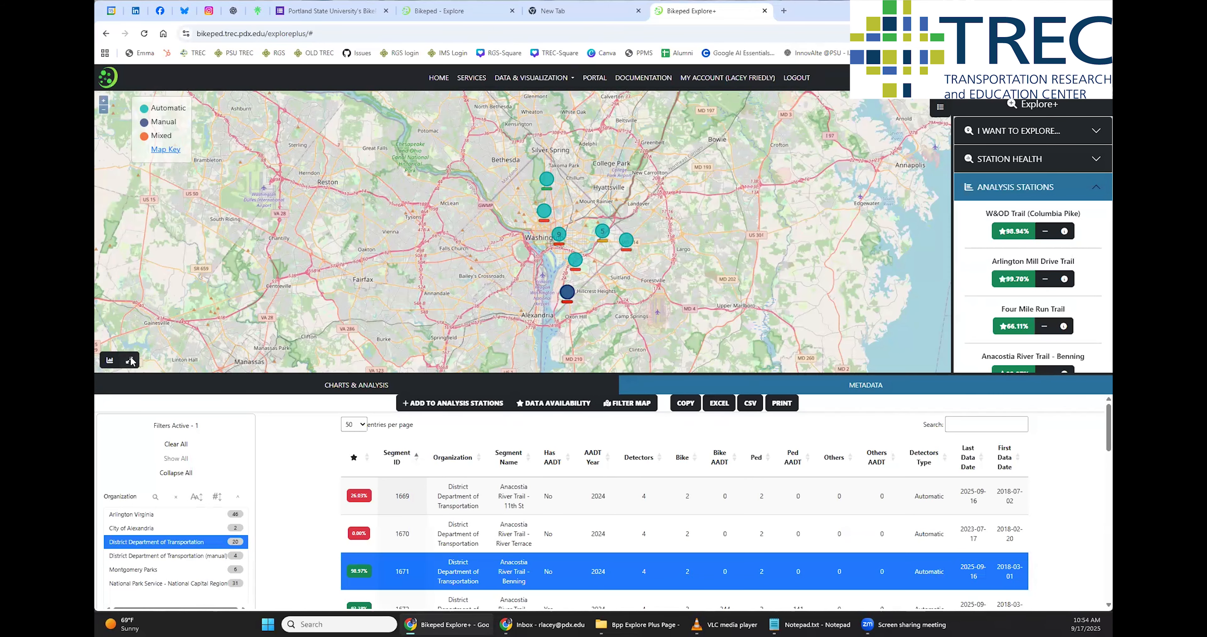
pyautogui.click(130, 359)
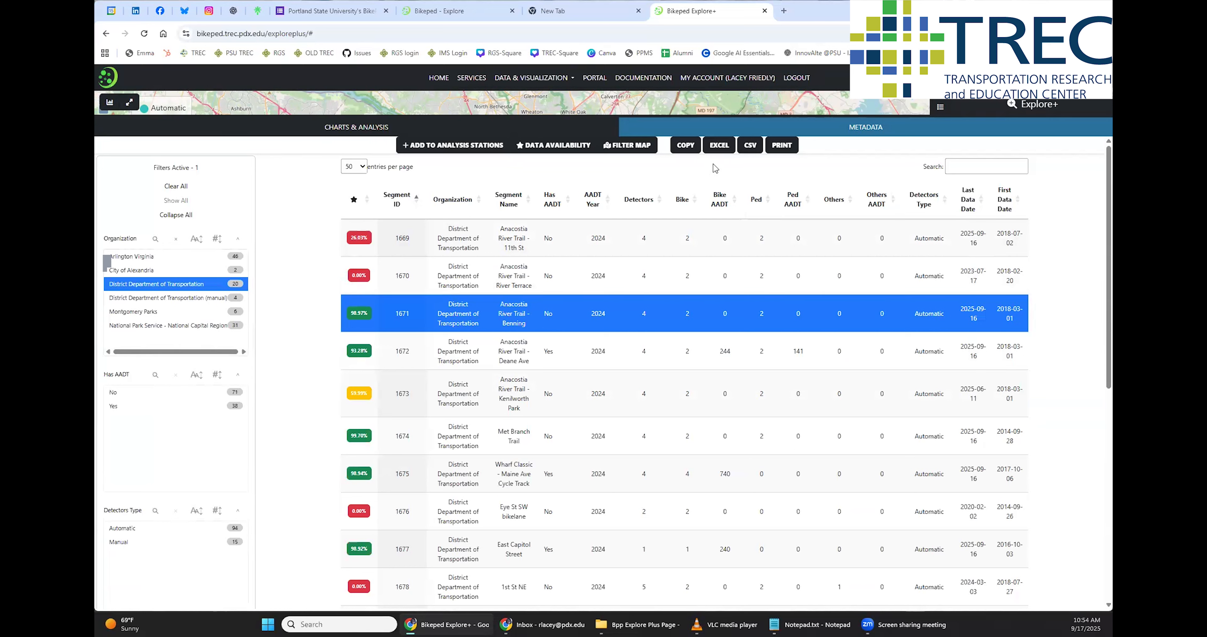
# Copy the selected Anacostia River Trail - Benning row to the clipboard
pyautogui.click(690, 149)
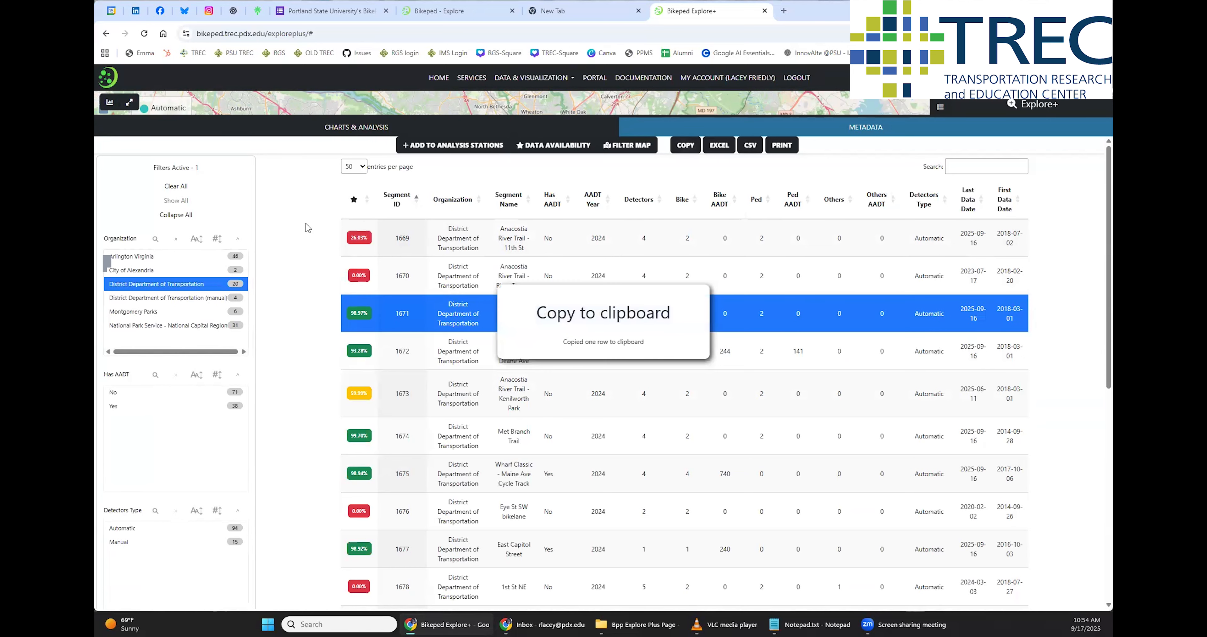
pyautogui.scroll(-1, 159, 365)
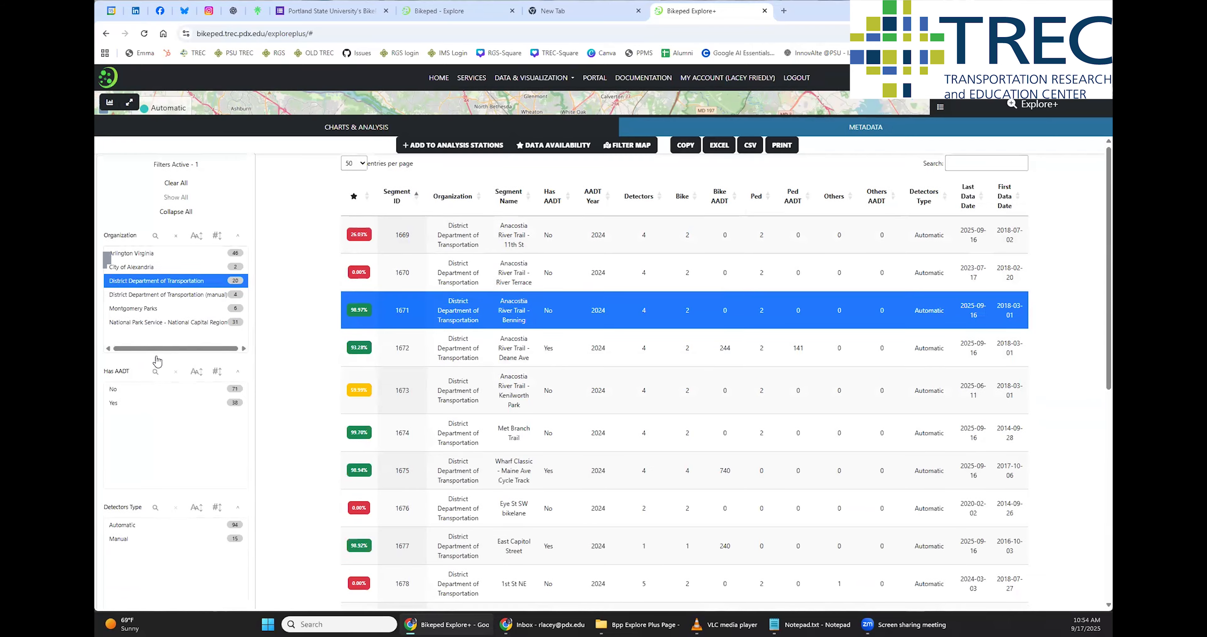
pyautogui.scroll(1, 470, 417)
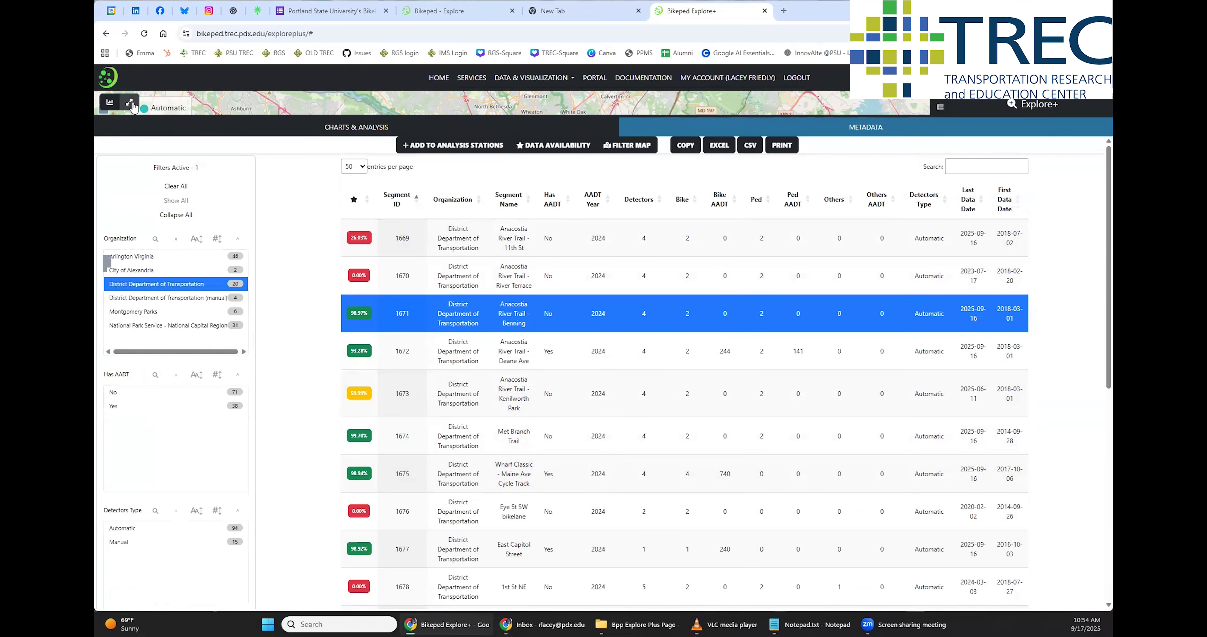
# Log out of the portal and view the contact section on the home page
pyautogui.click(797, 78)
pyautogui.click(479, 99)
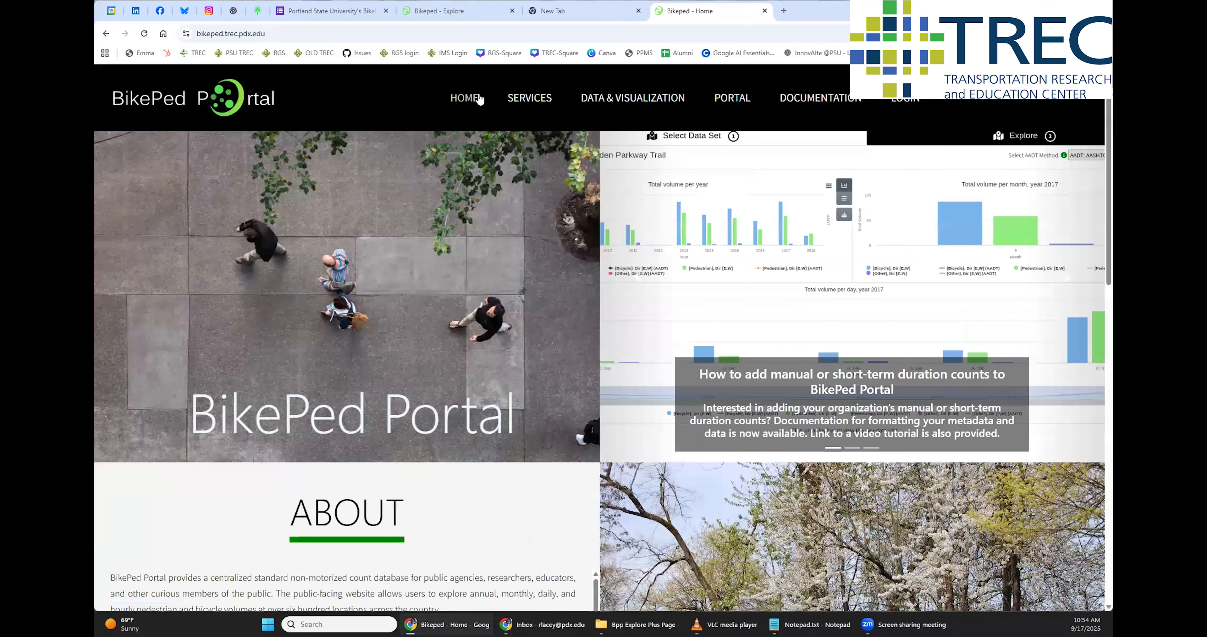
pyautogui.scroll(-10, 388, 378)
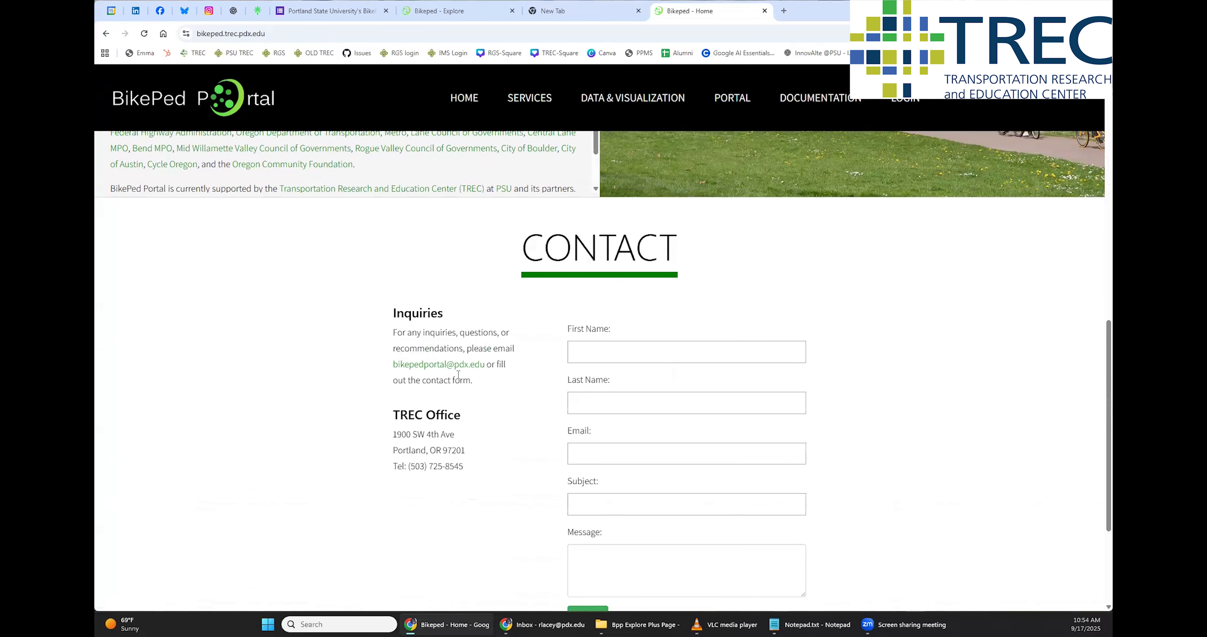